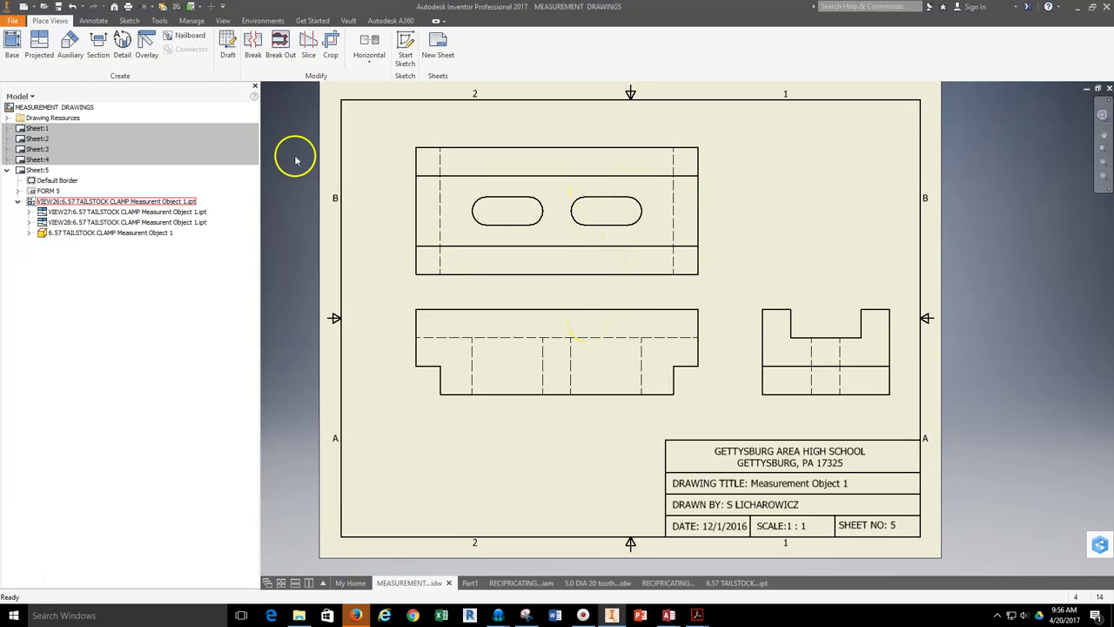
- Place center marks on all four slot ends in the top view and a bisector centerline between the side view's vertical hidden lines
{"action": "left_click", "coordinate": [94, 21]}
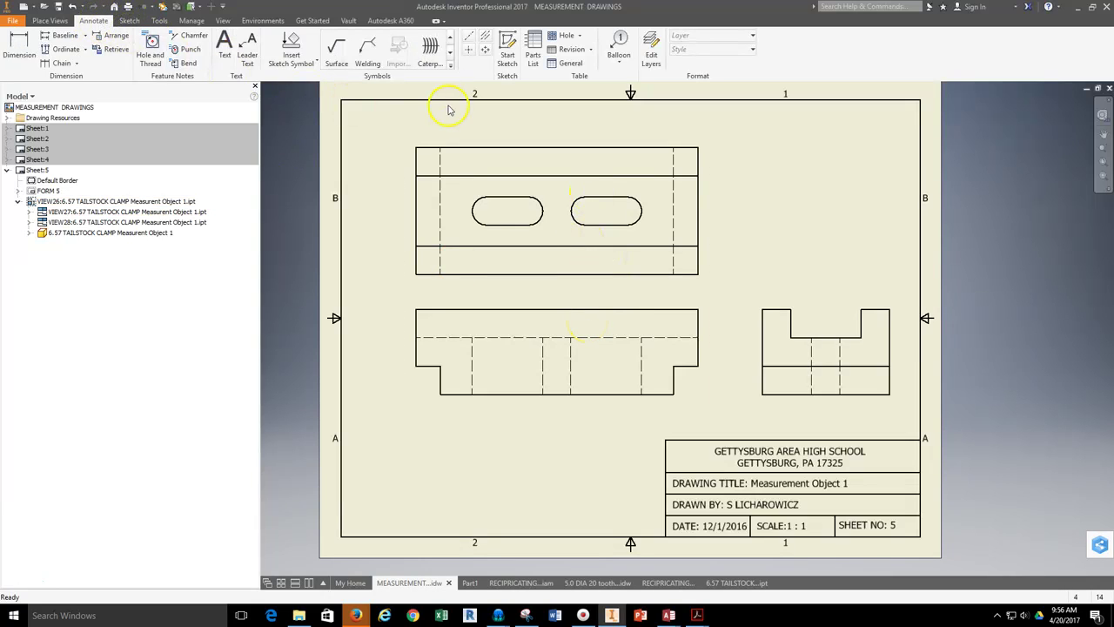
{"action": "left_click", "coordinate": [468, 49]}
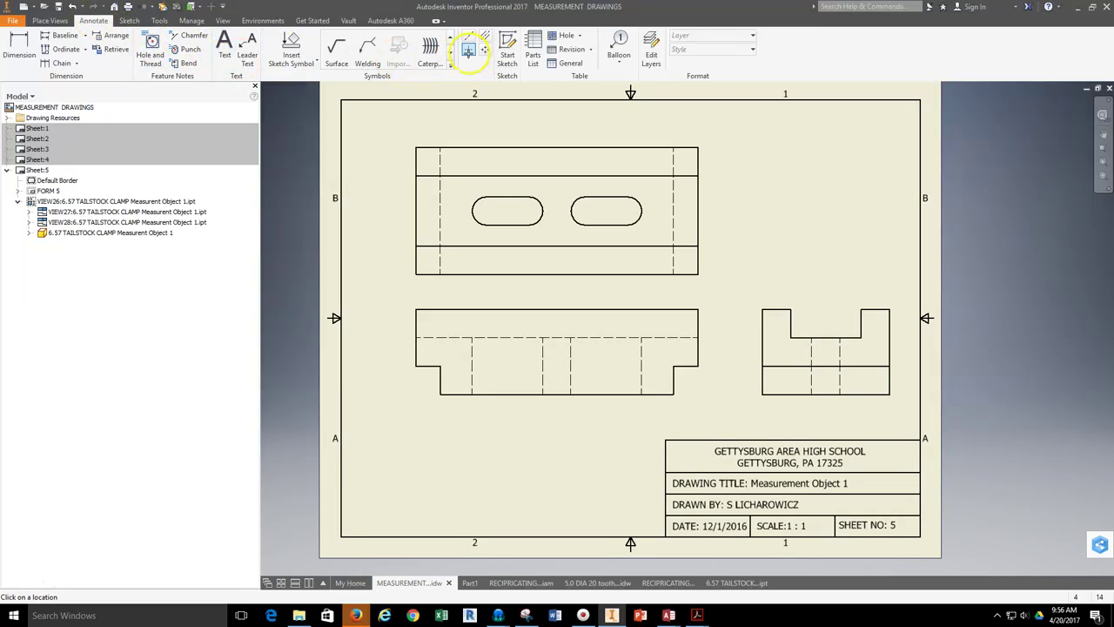
{"action": "left_click", "coordinate": [480, 205]}
{"action": "left_click", "coordinate": [540, 206]}
{"action": "left_click", "coordinate": [639, 199]}
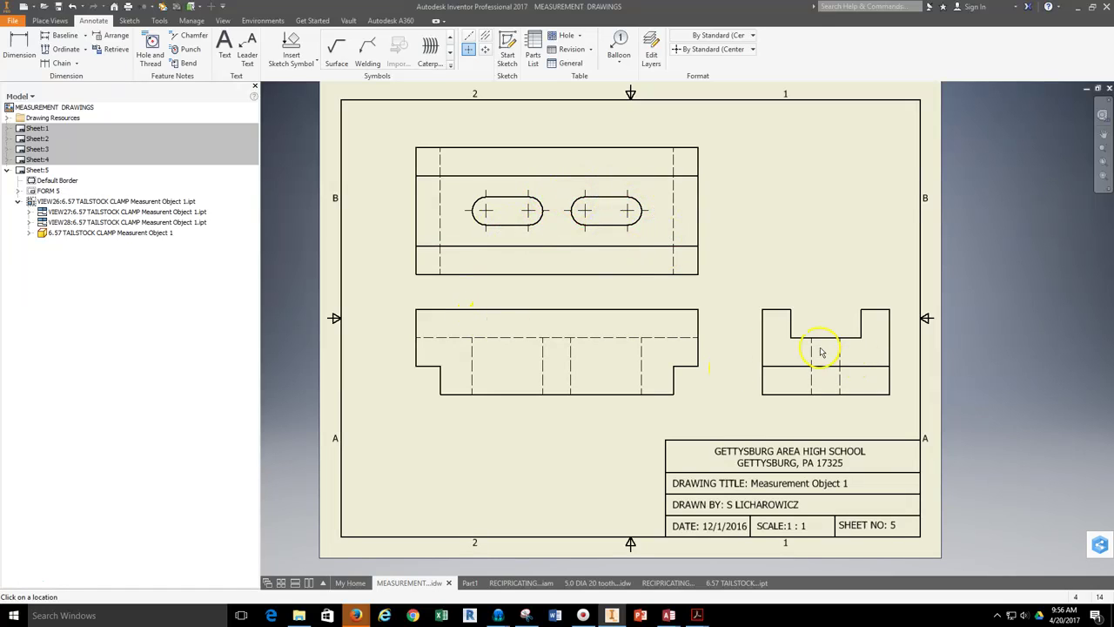
{"action": "left_click", "coordinate": [485, 36]}
{"action": "left_click", "coordinate": [841, 350]}
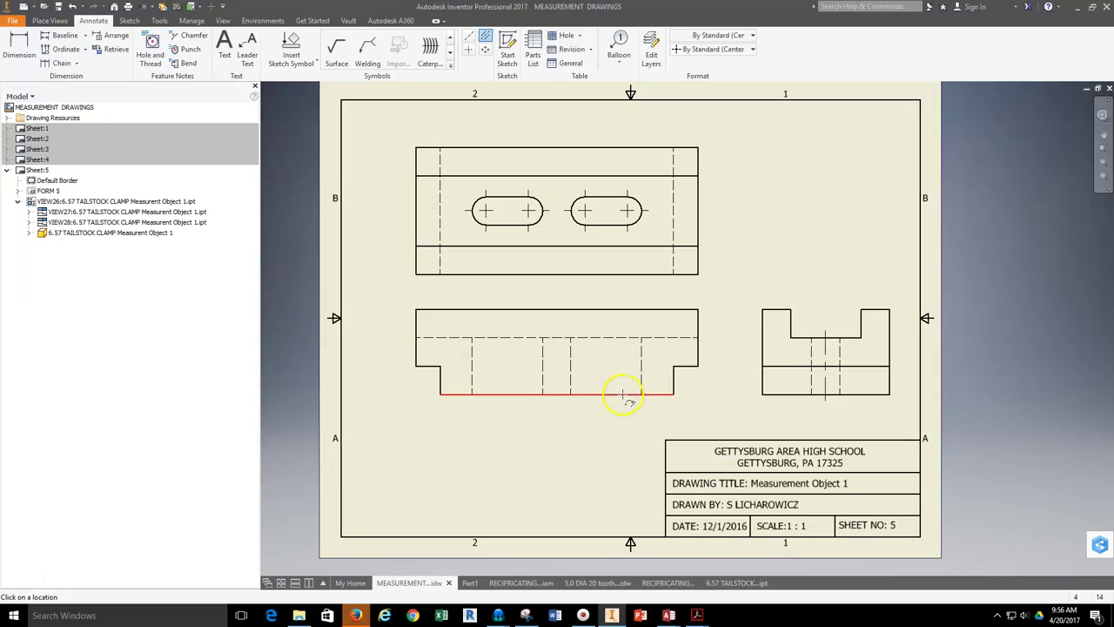
- Try a bisector centerline between the right slot's vertical hidden lines in the front view, and delete it
{"action": "scroll", "coordinate": [601, 316], "scroll_direction": "up", "scroll_amount": 3}
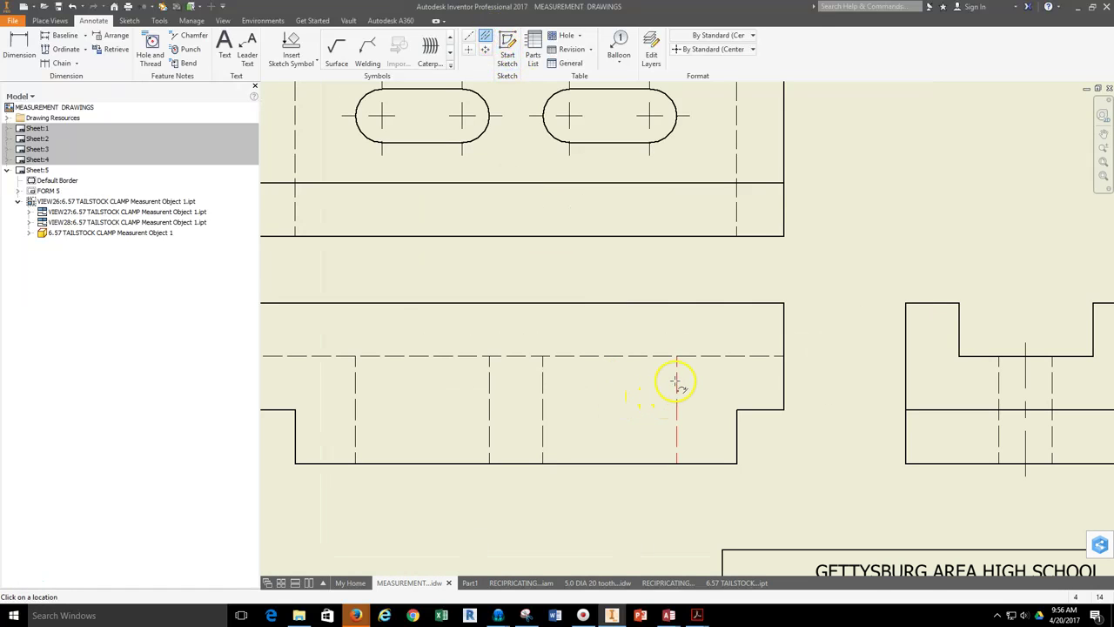
{"action": "left_click", "coordinate": [543, 387]}
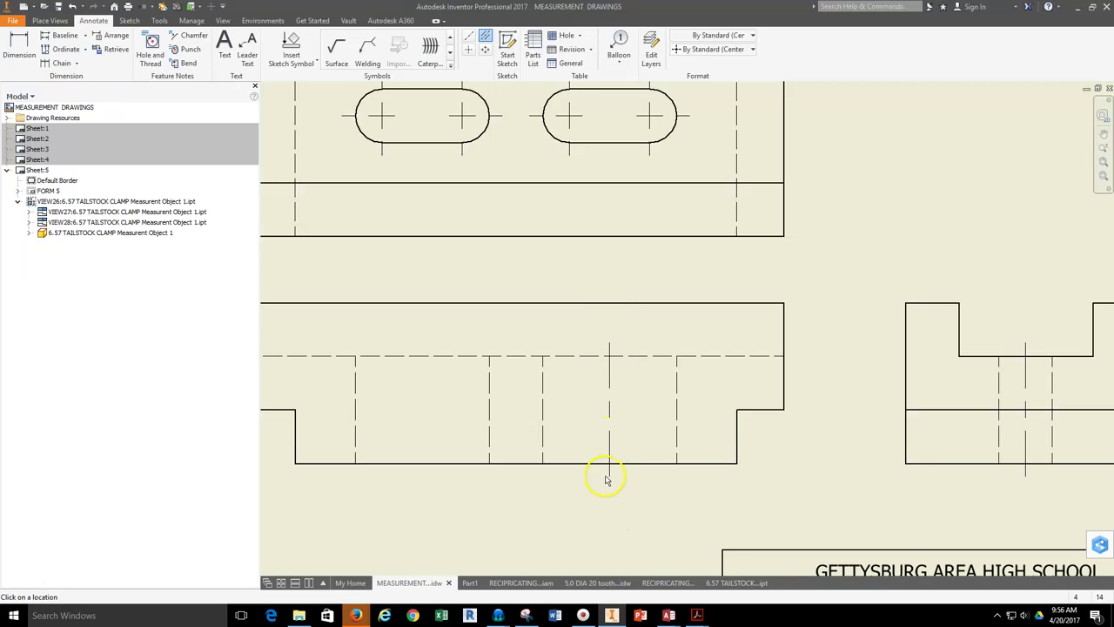
{"action": "key", "text": "Escape"}
{"action": "left_click", "coordinate": [611, 413]}
{"action": "key", "text": "Delete"}
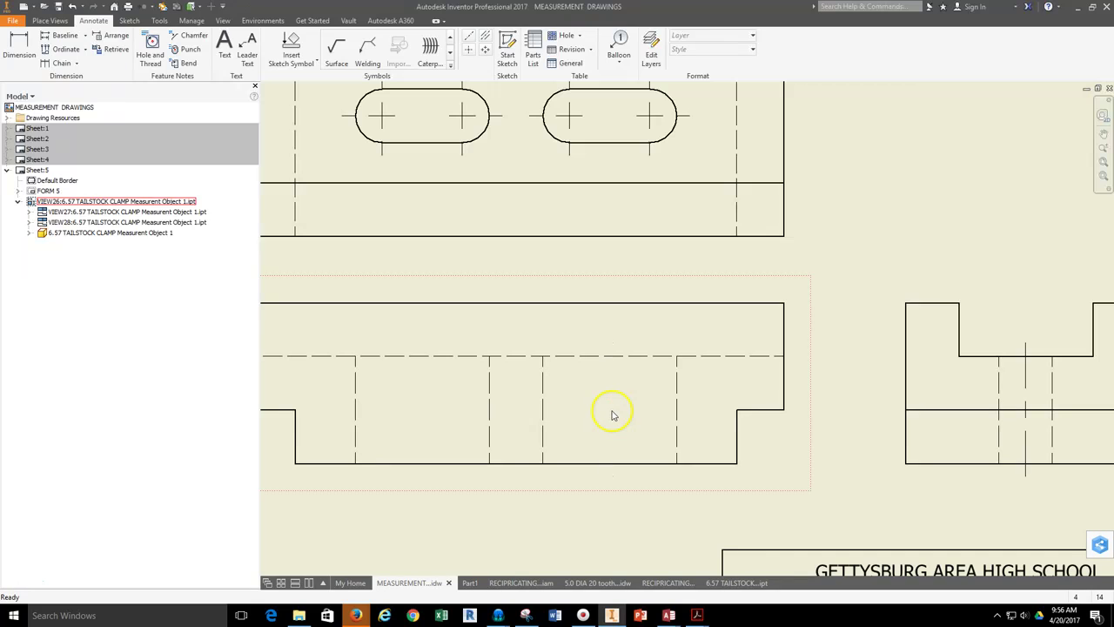
- Examine on Sheet:1 how the slot center marks line up with the front view's centerlines, and return to Sheet:5
{"action": "double_click", "coordinate": [35, 129]}
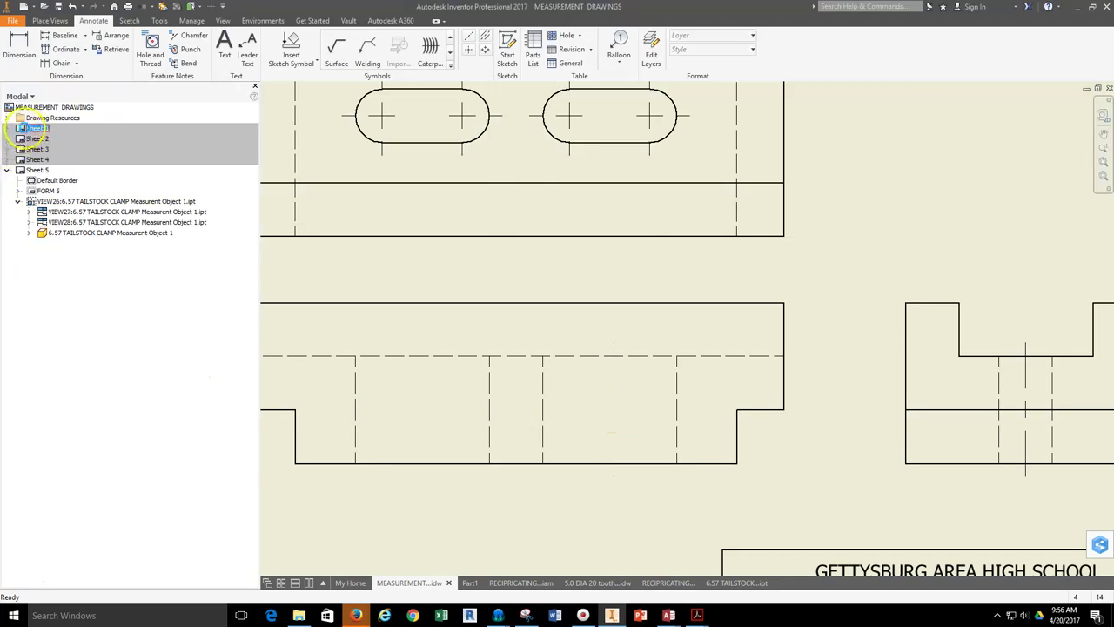
{"action": "scroll", "coordinate": [540, 409], "scroll_direction": "up", "scroll_amount": 5}
{"action": "left_click", "coordinate": [657, 288]}
{"action": "scroll", "coordinate": [657, 299], "scroll_direction": "down", "scroll_amount": 3}
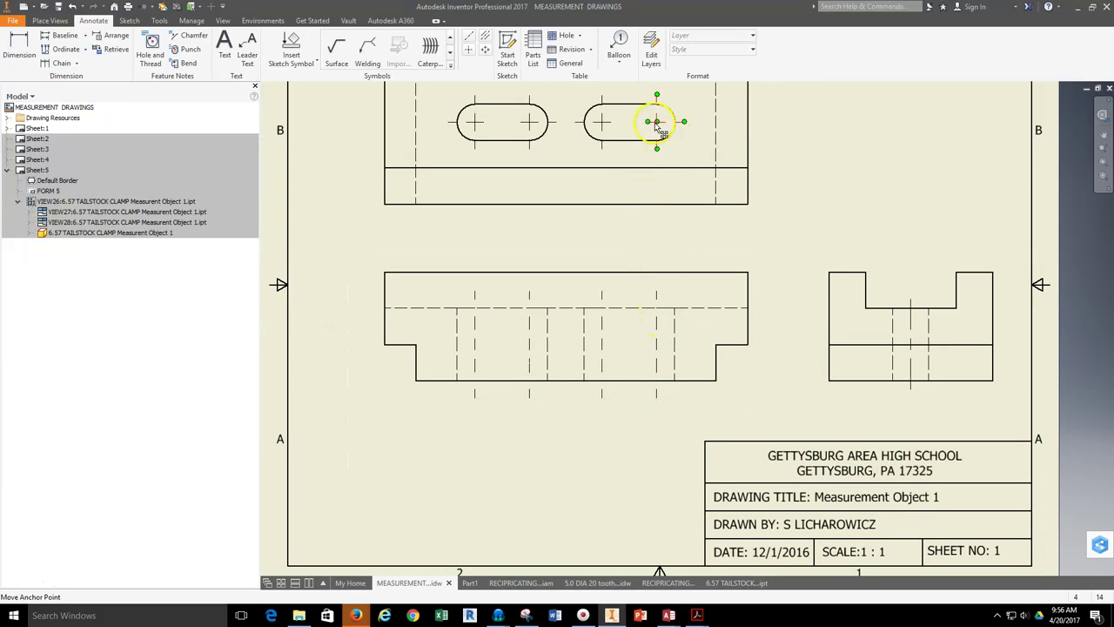
{"action": "scroll", "coordinate": [658, 342], "scroll_direction": "up", "scroll_amount": 3}
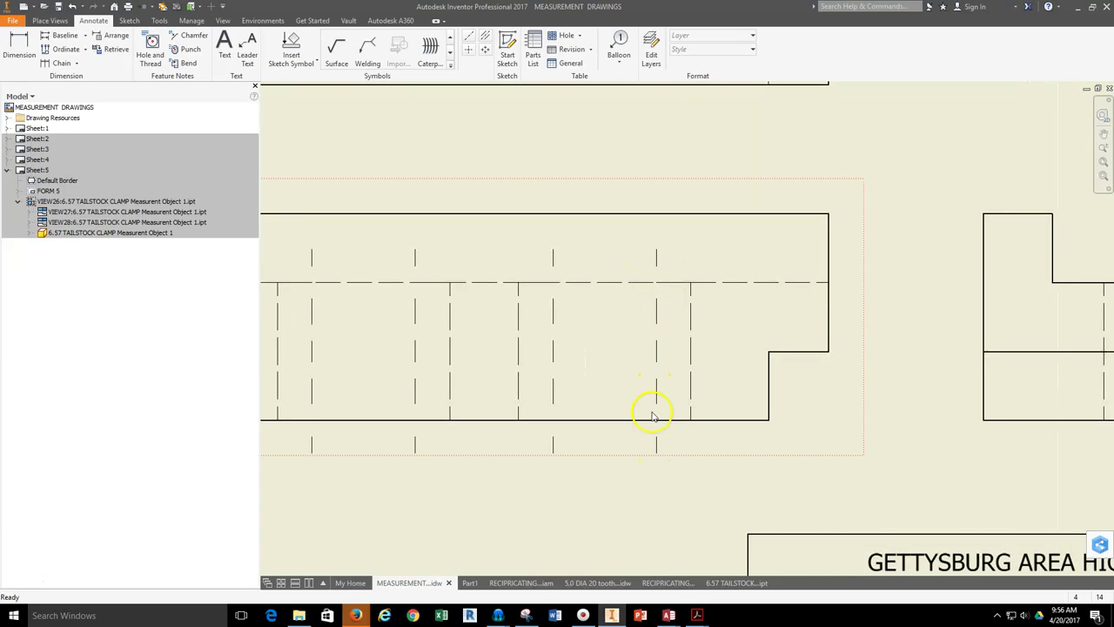
{"action": "scroll", "coordinate": [661, 299], "scroll_direction": "down", "scroll_amount": 2}
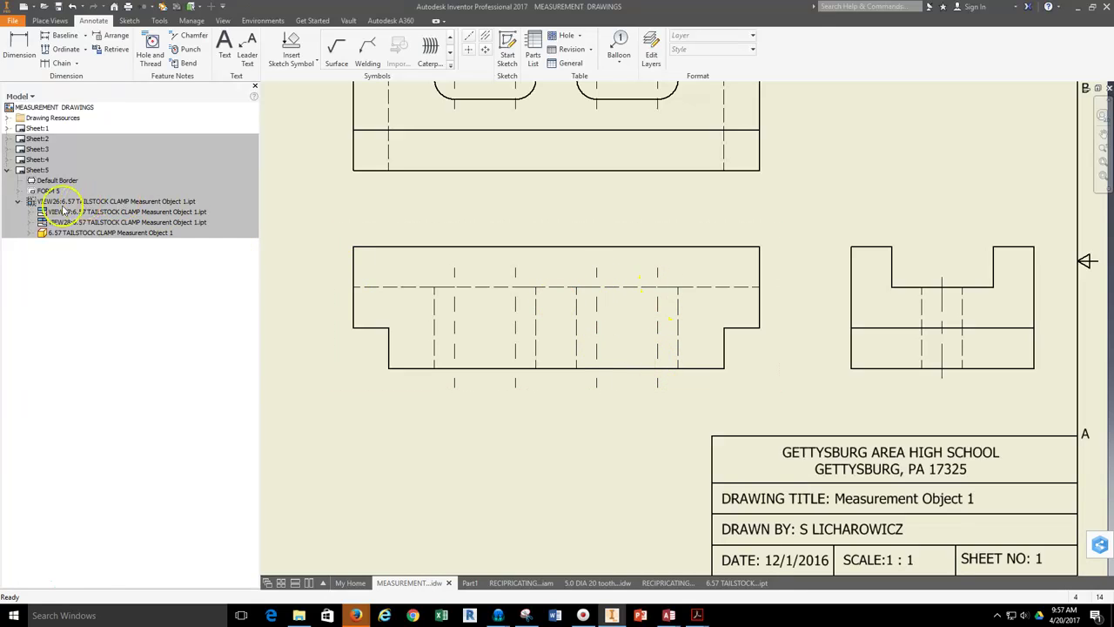
{"action": "middle_click_drag", "start_coordinate": [642, 332], "coordinate": [621, 380]}
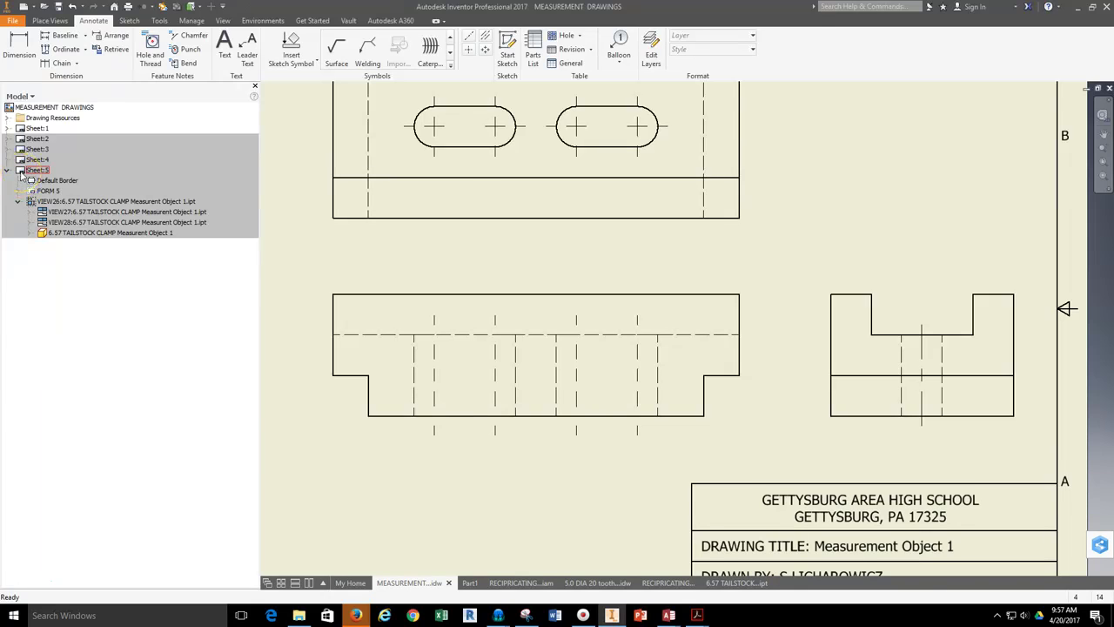
{"action": "scroll", "coordinate": [479, 418], "scroll_direction": "up", "scroll_amount": 1}
{"action": "scroll", "coordinate": [566, 373], "scroll_direction": "up", "scroll_amount": 2}
{"action": "scroll", "coordinate": [575, 383], "scroll_direction": "down", "scroll_amount": 3}
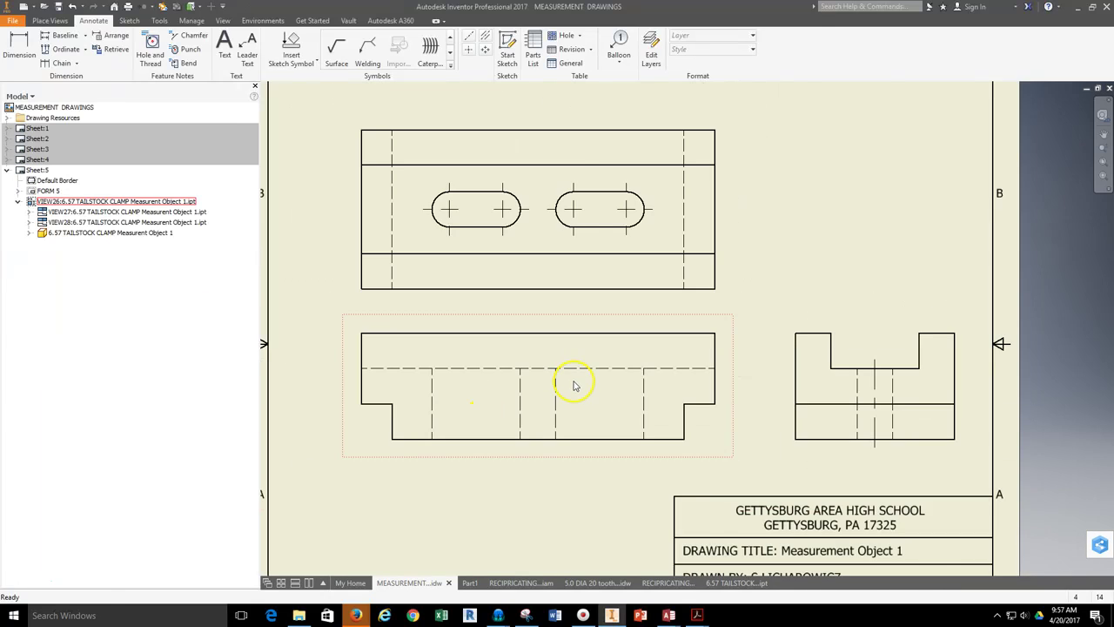
{"action": "scroll", "coordinate": [617, 331], "scroll_direction": "up", "scroll_amount": 1}
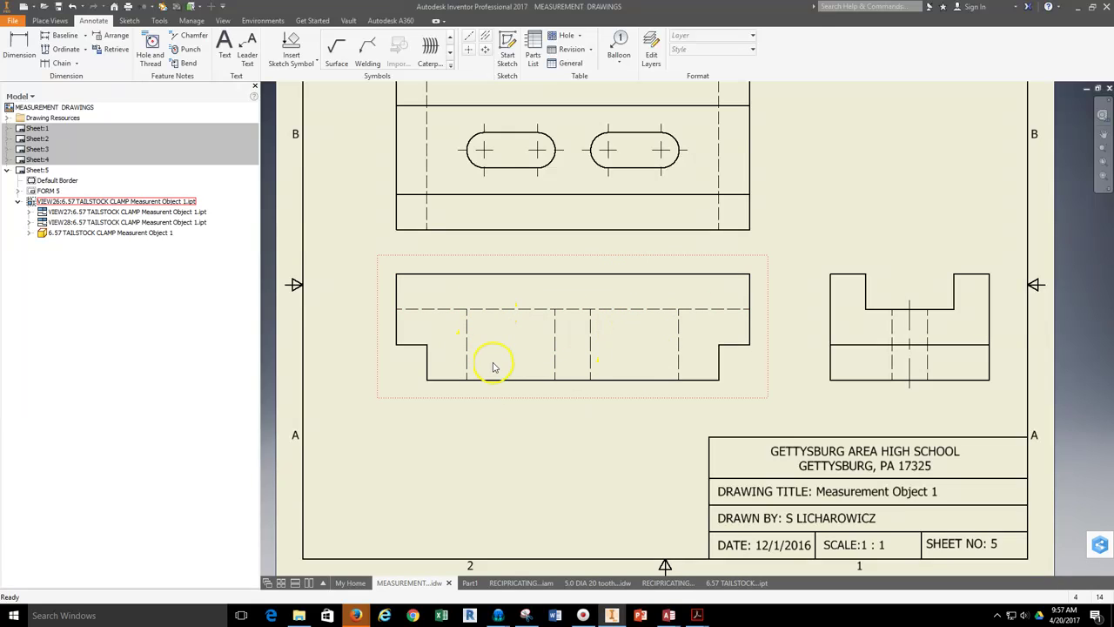
{"action": "middle_click_drag", "start_coordinate": [510, 249], "coordinate": [497, 291]}
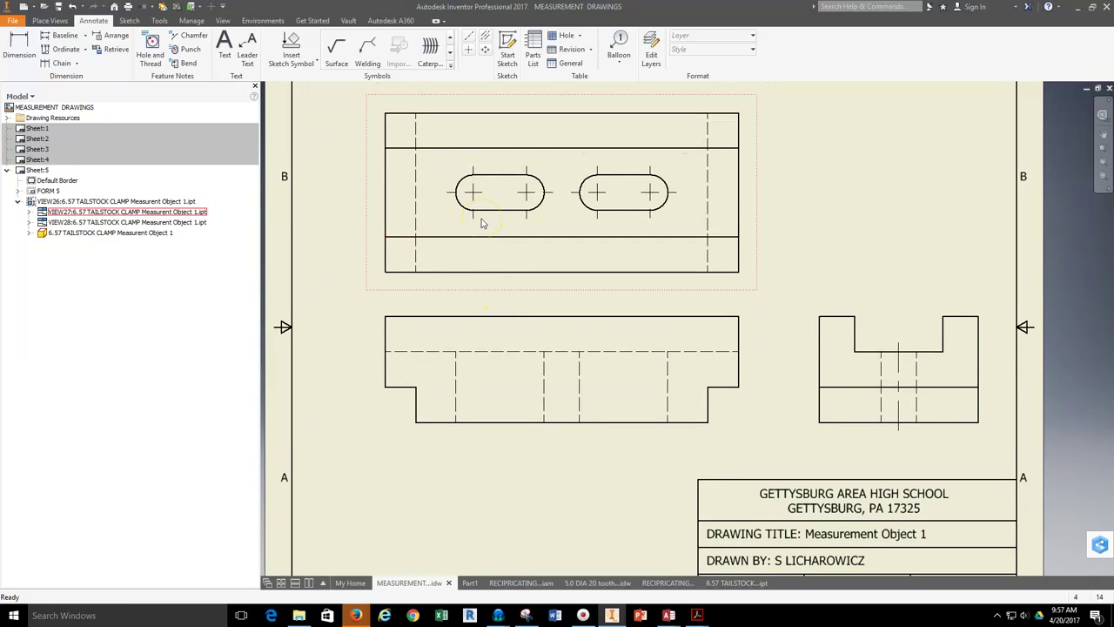
- Dimension the radius of the left slot's left end arc in the top view, placing the text below and outside the slot
{"action": "scroll", "coordinate": [454, 202], "scroll_direction": "down", "scroll_amount": 3}
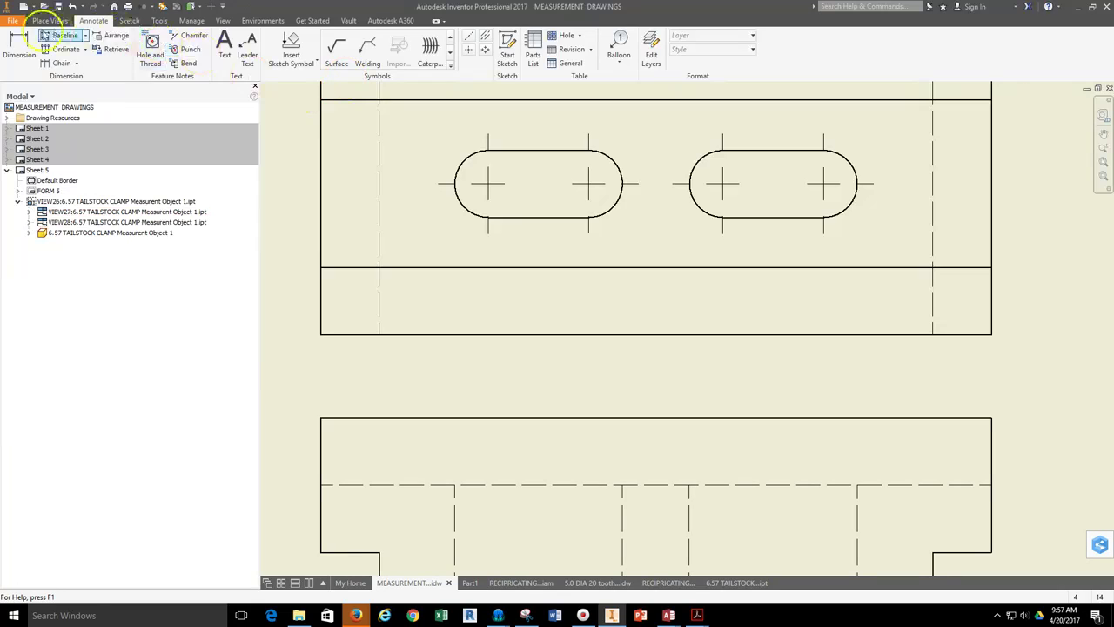
{"action": "left_click", "coordinate": [18, 44]}
{"action": "left_click", "coordinate": [460, 209]}
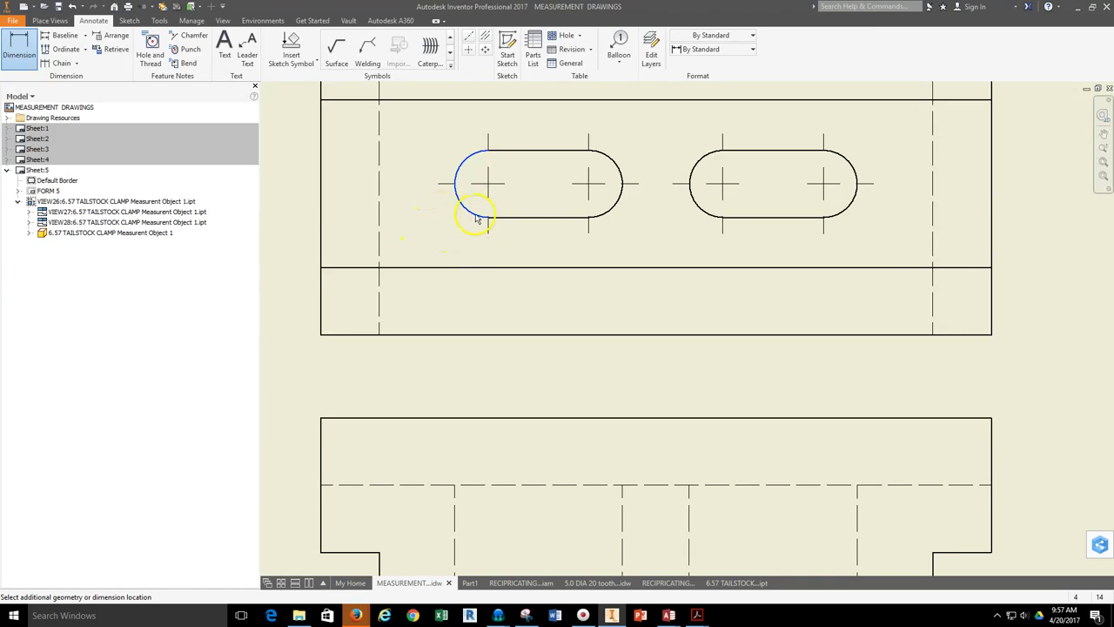
{"action": "scroll", "coordinate": [424, 190], "scroll_direction": "down", "scroll_amount": 3}
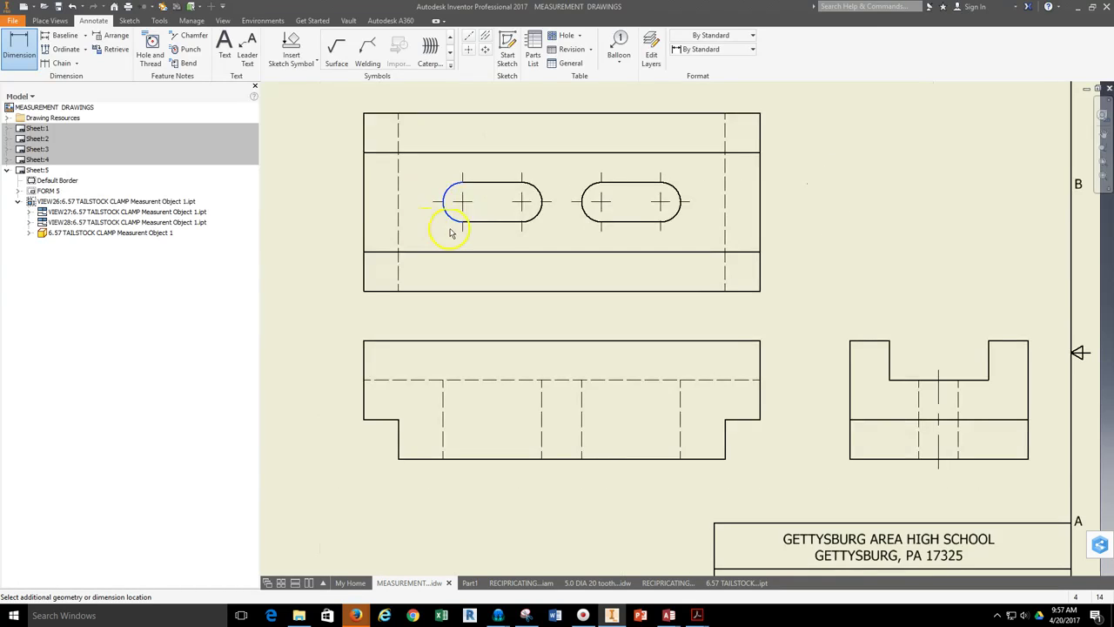
{"action": "scroll", "coordinate": [448, 229], "scroll_direction": "up", "scroll_amount": 3}
{"action": "key", "text": "Escape"}
{"action": "scroll", "coordinate": [418, 249], "scroll_direction": "down", "scroll_amount": 3}
{"action": "scroll", "coordinate": [421, 241], "scroll_direction": "up", "scroll_amount": 3}
{"action": "left_click", "coordinate": [485, 225]}
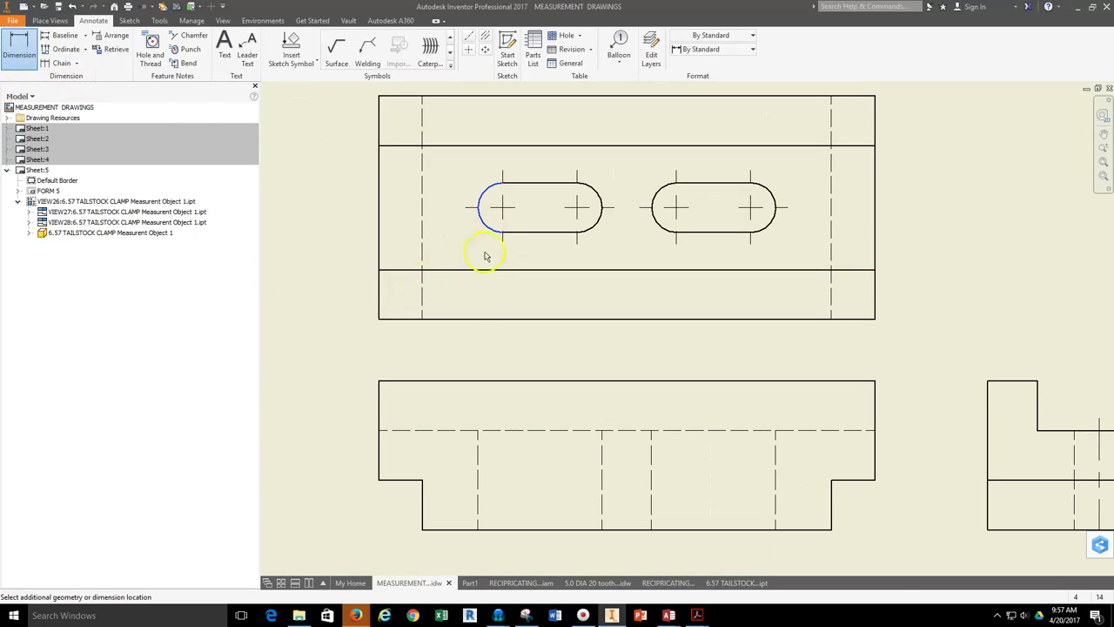
{"action": "key", "text": "Escape"}
{"action": "left_click", "coordinate": [769, 224]}
{"action": "right_click", "coordinate": [897, 270]}
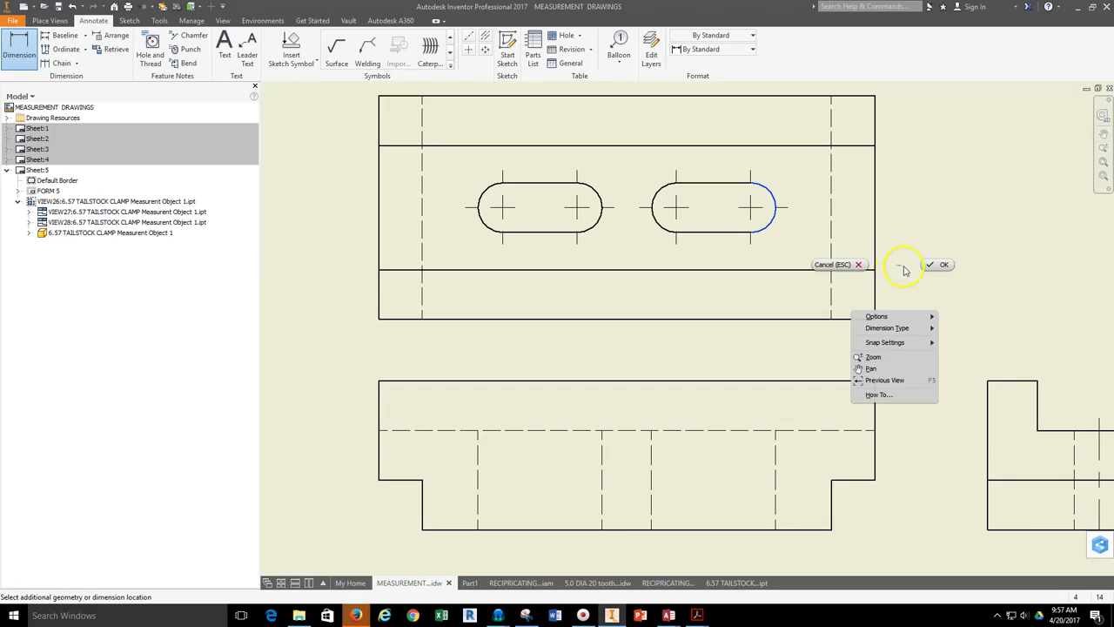
{"action": "left_click", "coordinate": [940, 259]}
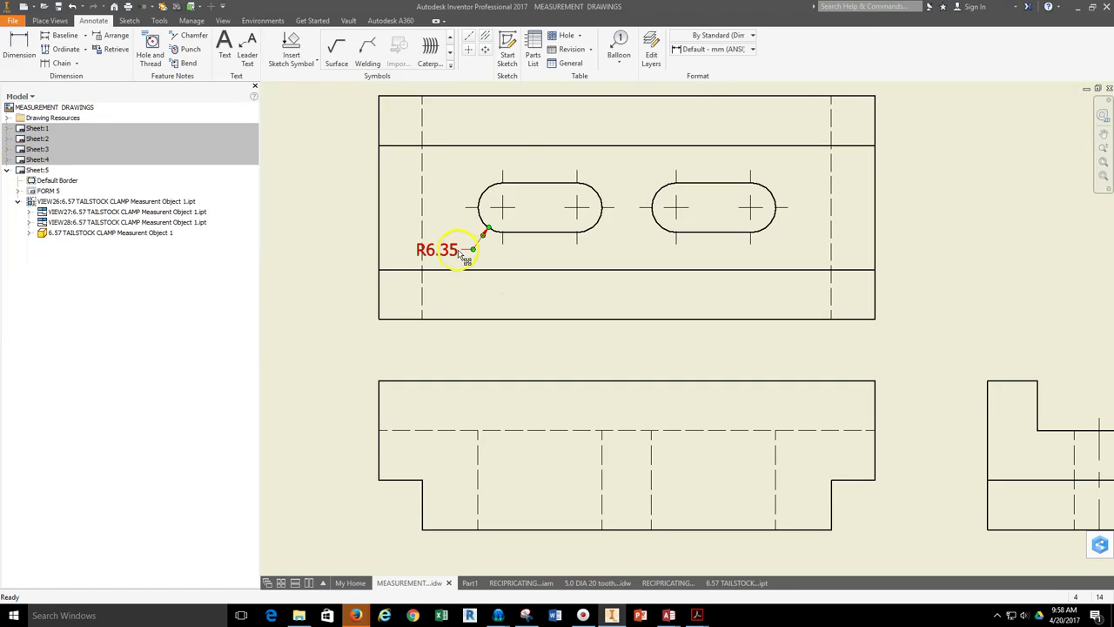
- Start a new sketch attached to the front view on Sheet:5
{"action": "scroll", "coordinate": [461, 254], "scroll_direction": "up", "scroll_amount": 3}
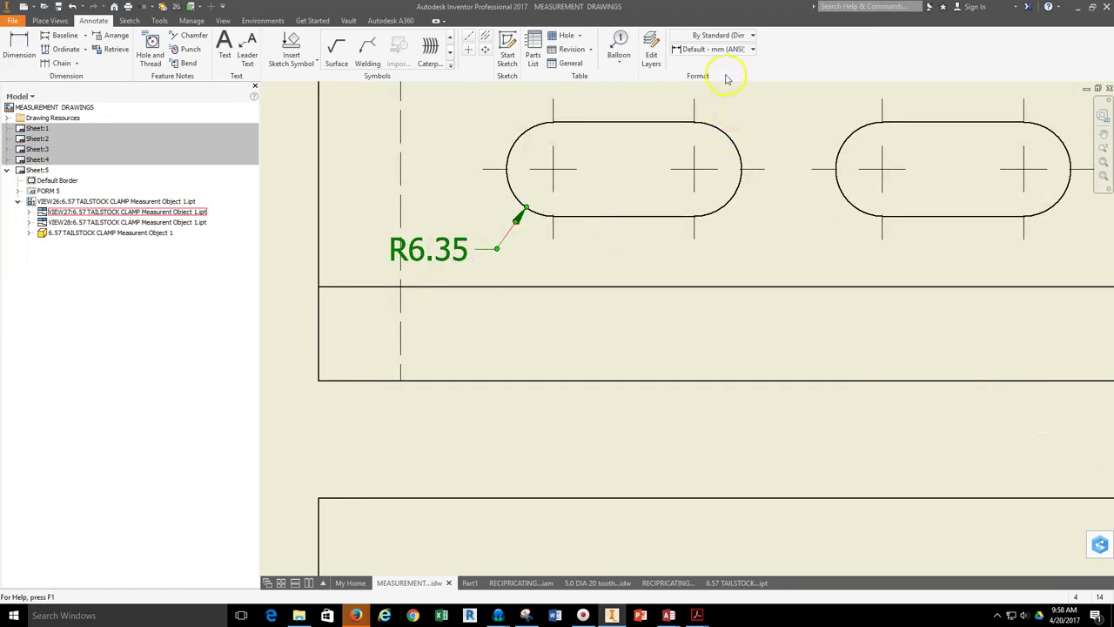
{"action": "scroll", "coordinate": [435, 261], "scroll_direction": "down", "scroll_amount": 3}
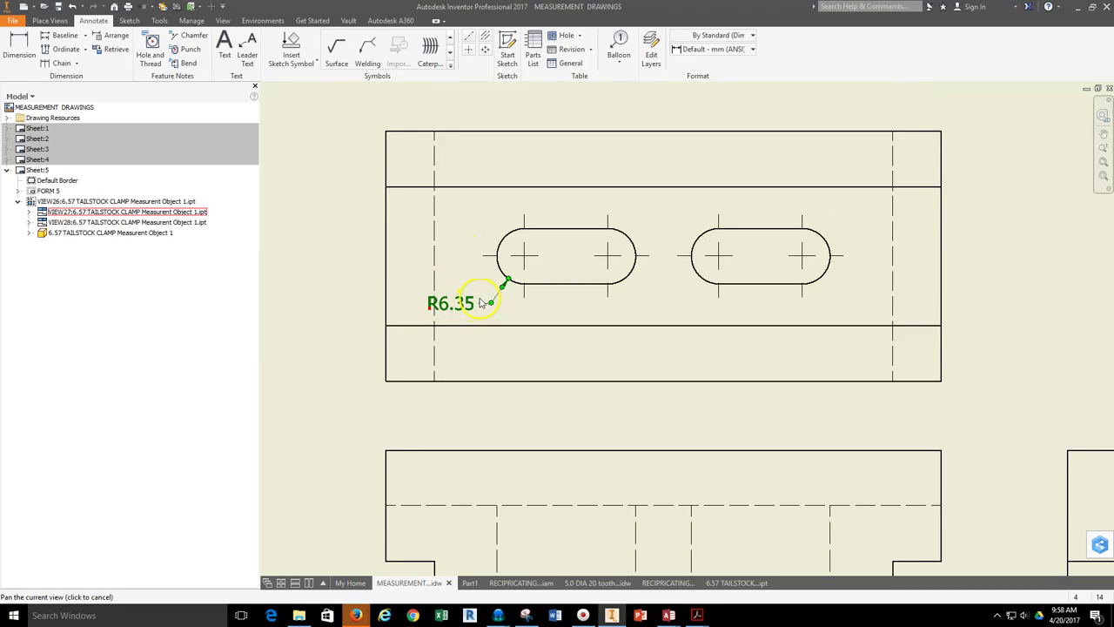
{"action": "middle_click_drag", "start_coordinate": [495, 302], "coordinate": [494, 241]}
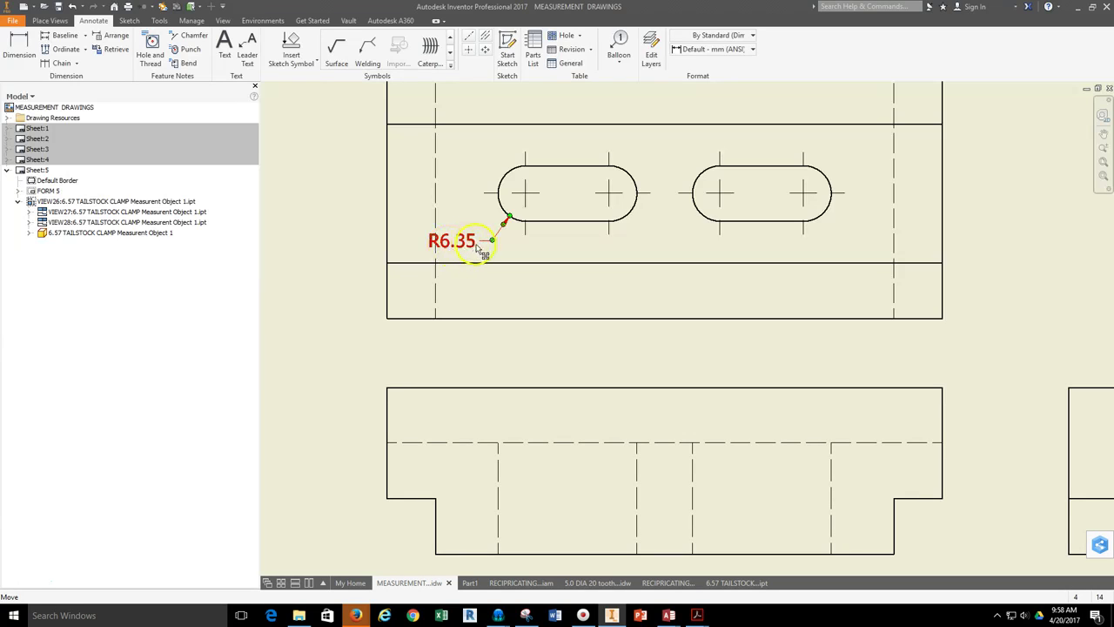
{"action": "middle_click_drag", "start_coordinate": [552, 348], "coordinate": [525, 266]}
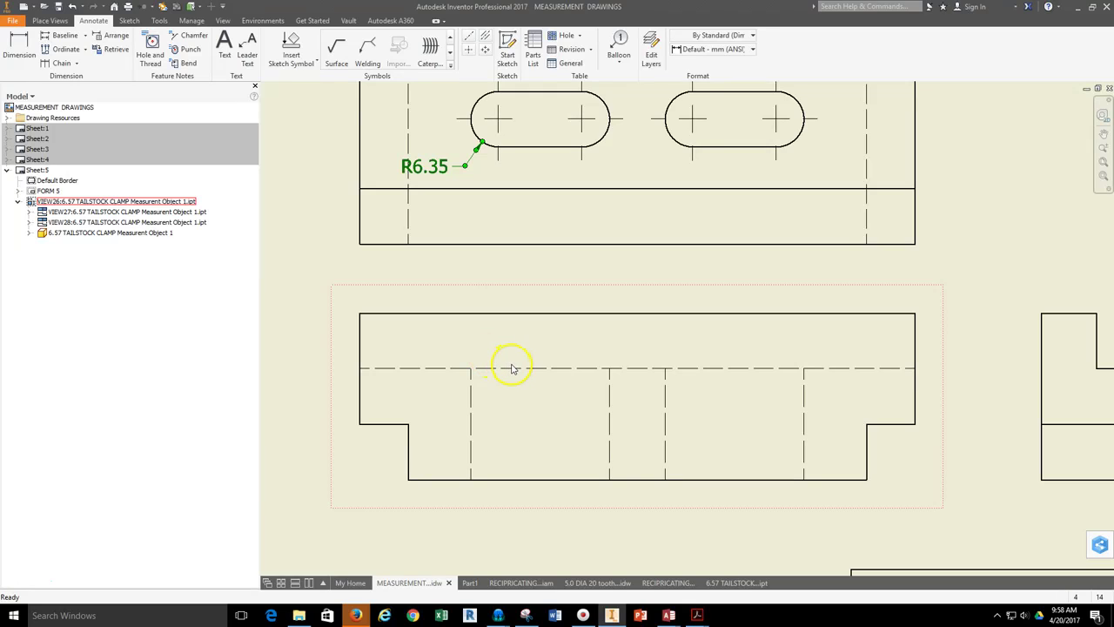
{"action": "scroll", "coordinate": [532, 354], "scroll_direction": "down", "scroll_amount": 2}
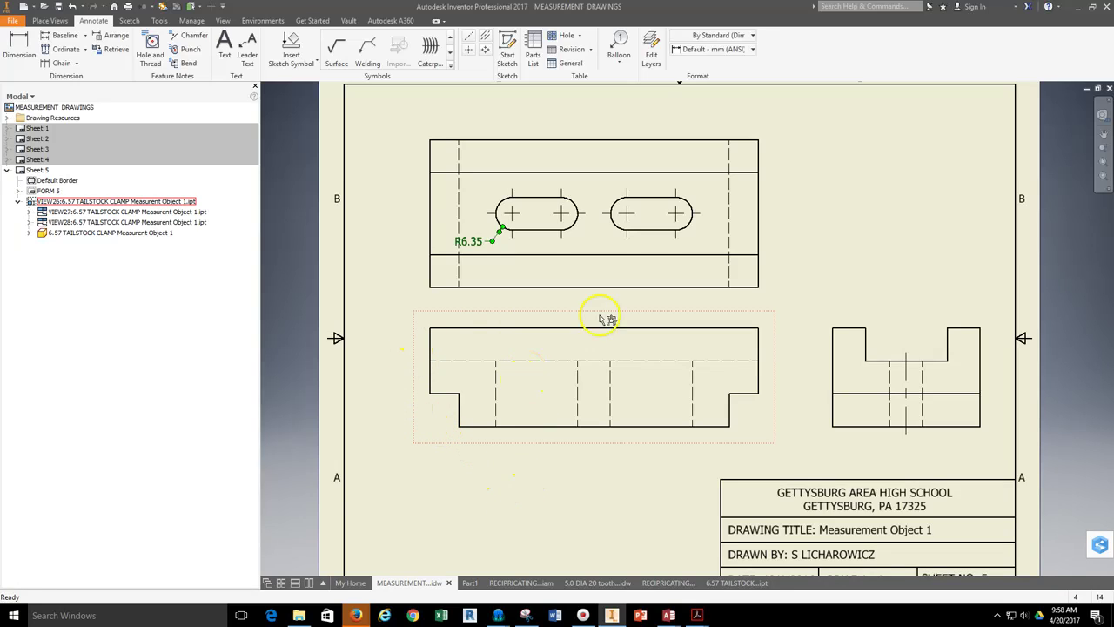
{"action": "left_click", "coordinate": [436, 424]}
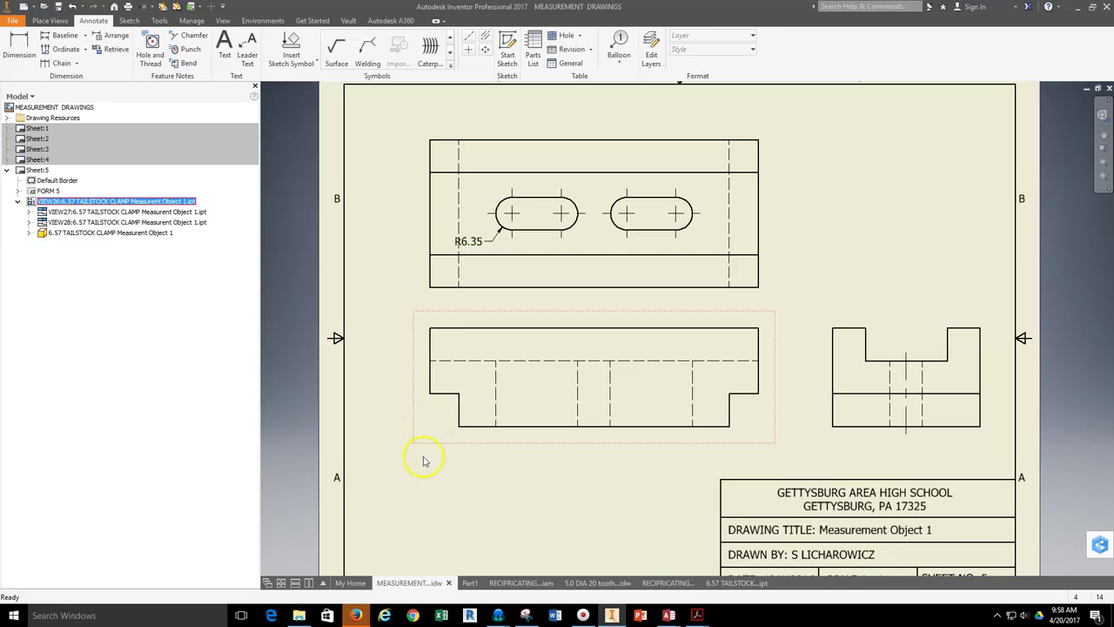
{"action": "left_click", "coordinate": [515, 68]}
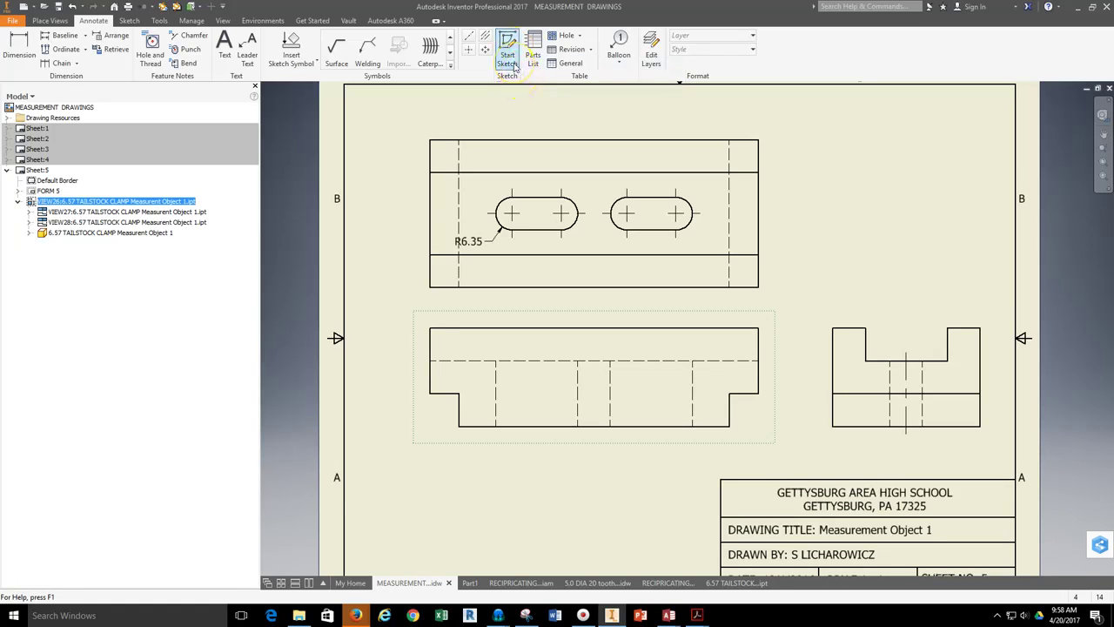
{"action": "left_click", "coordinate": [510, 58]}
{"action": "left_click", "coordinate": [509, 57]}
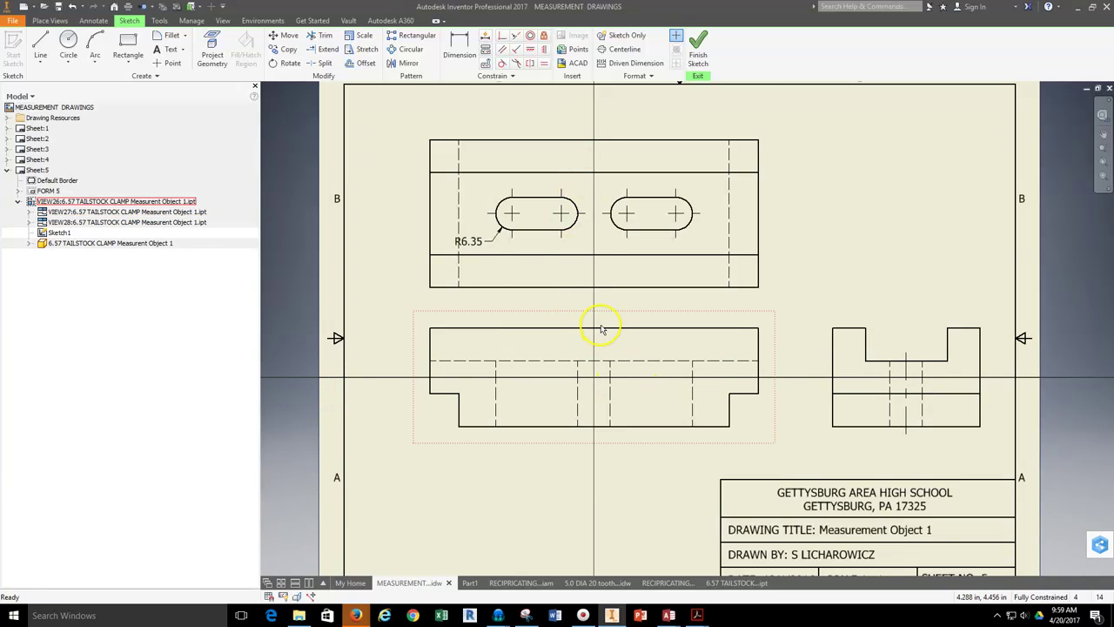
{"action": "scroll", "coordinate": [601, 323], "scroll_direction": "down", "scroll_amount": 5}
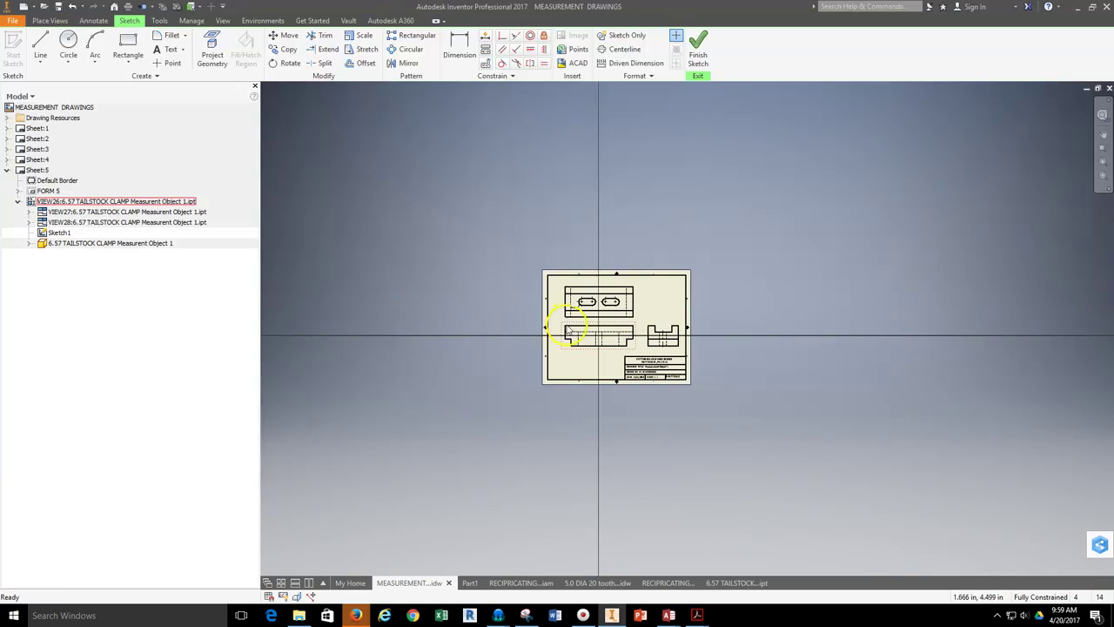
{"action": "scroll", "coordinate": [562, 322], "scroll_direction": "up", "scroll_amount": 5}
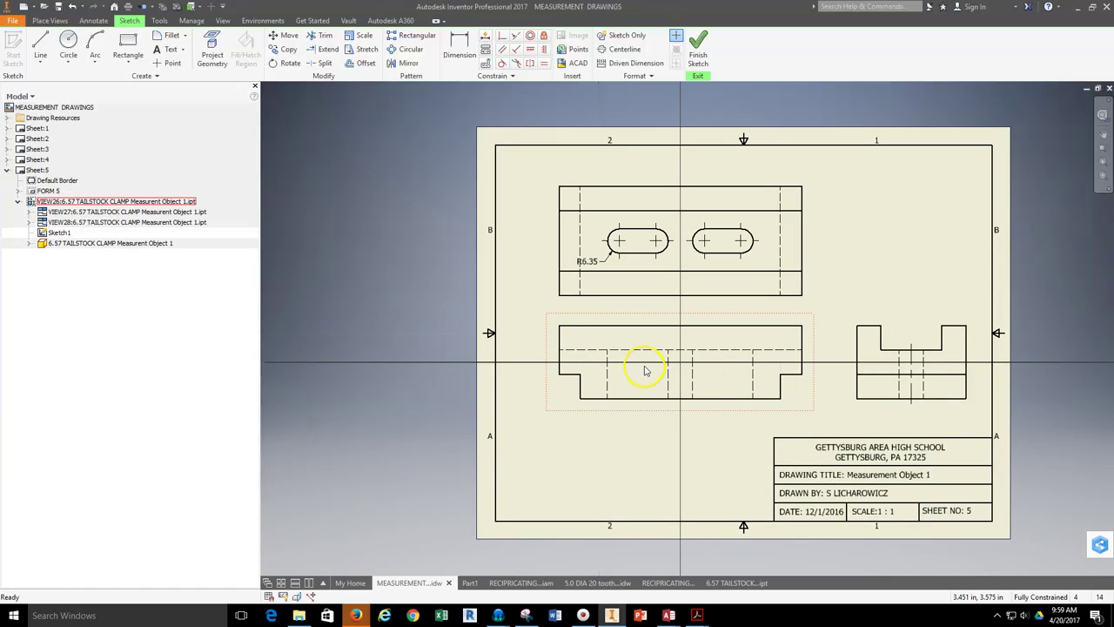
{"action": "scroll", "coordinate": [626, 372], "scroll_direction": "up", "scroll_amount": 5}
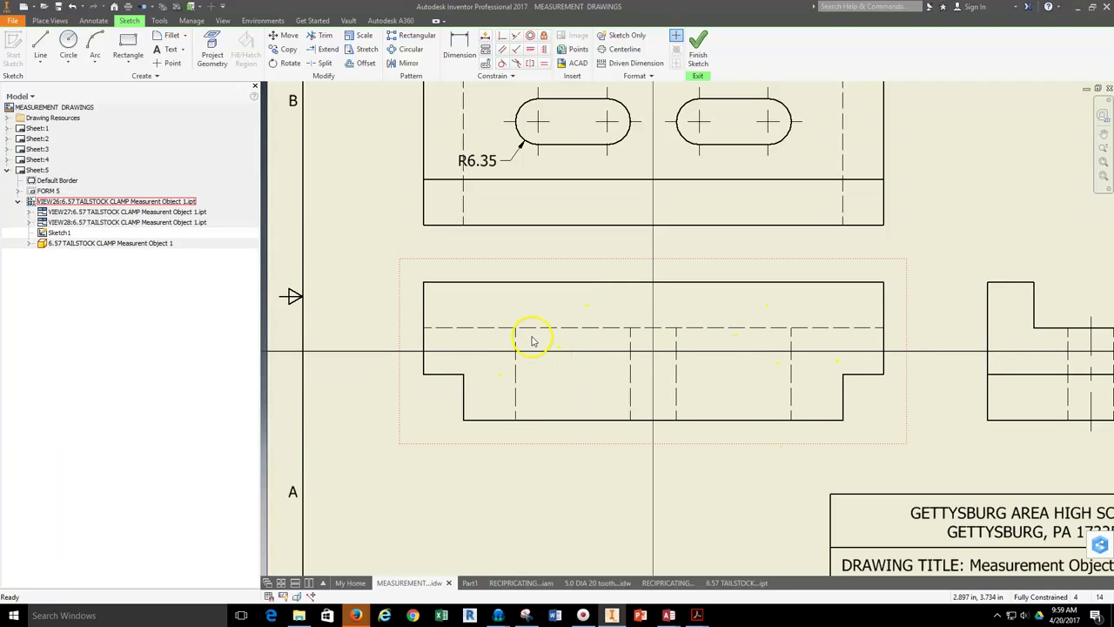
{"action": "scroll", "coordinate": [530, 331], "scroll_direction": "up", "scroll_amount": 3}
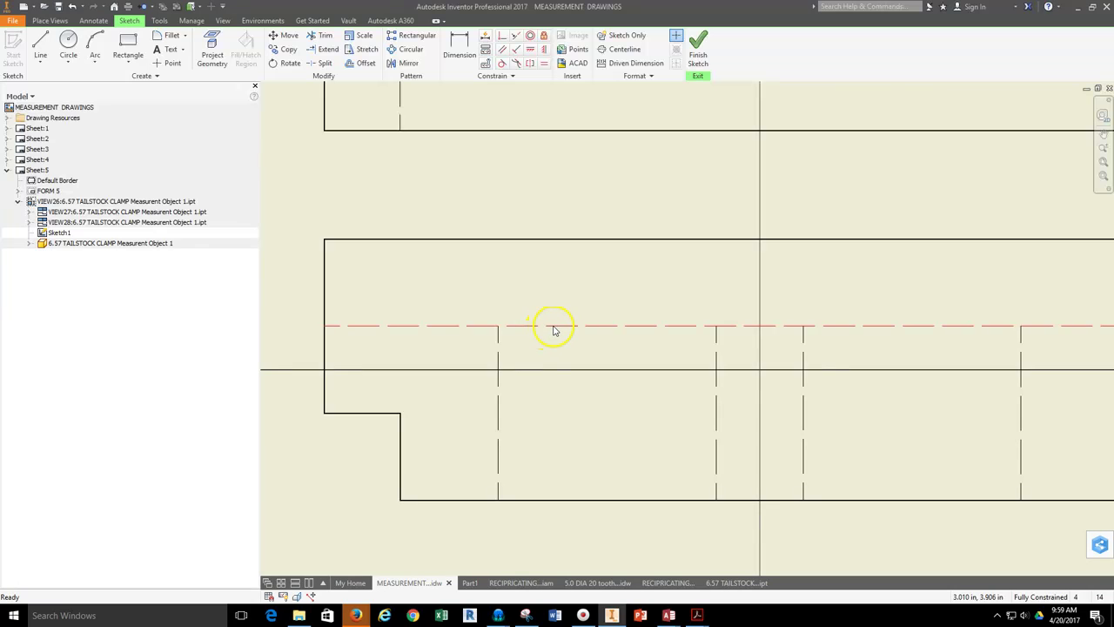
{"action": "scroll", "coordinate": [552, 331], "scroll_direction": "down", "scroll_amount": 2}
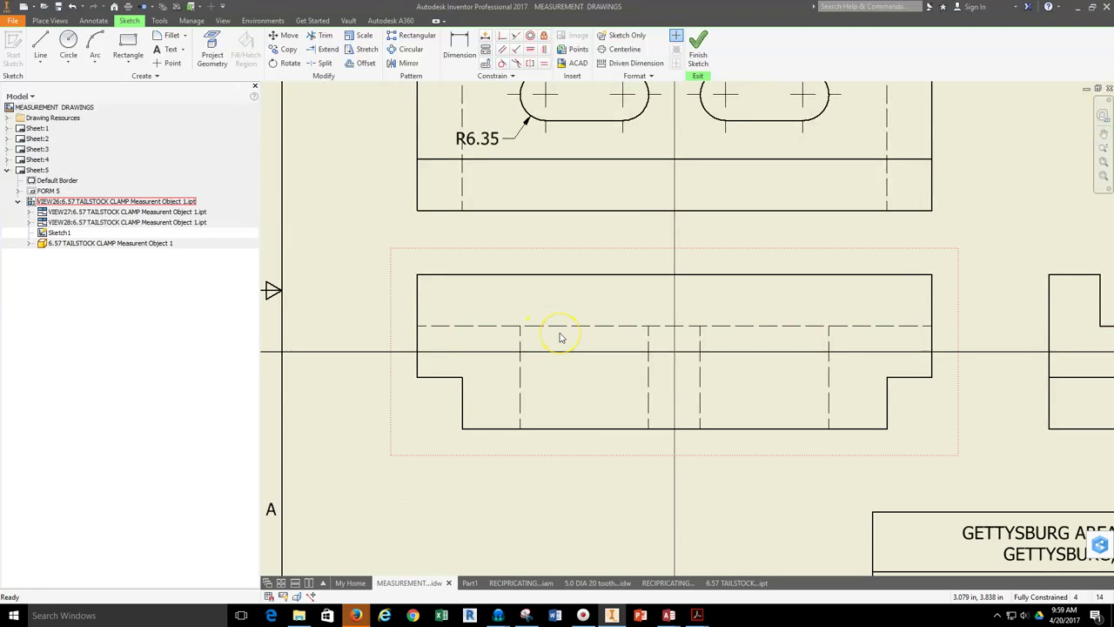
- Sketch a 0.25 in line along the front view's horizontal hidden line, running right from the top of the left slot's left hidden line
{"action": "left_click", "coordinate": [42, 45]}
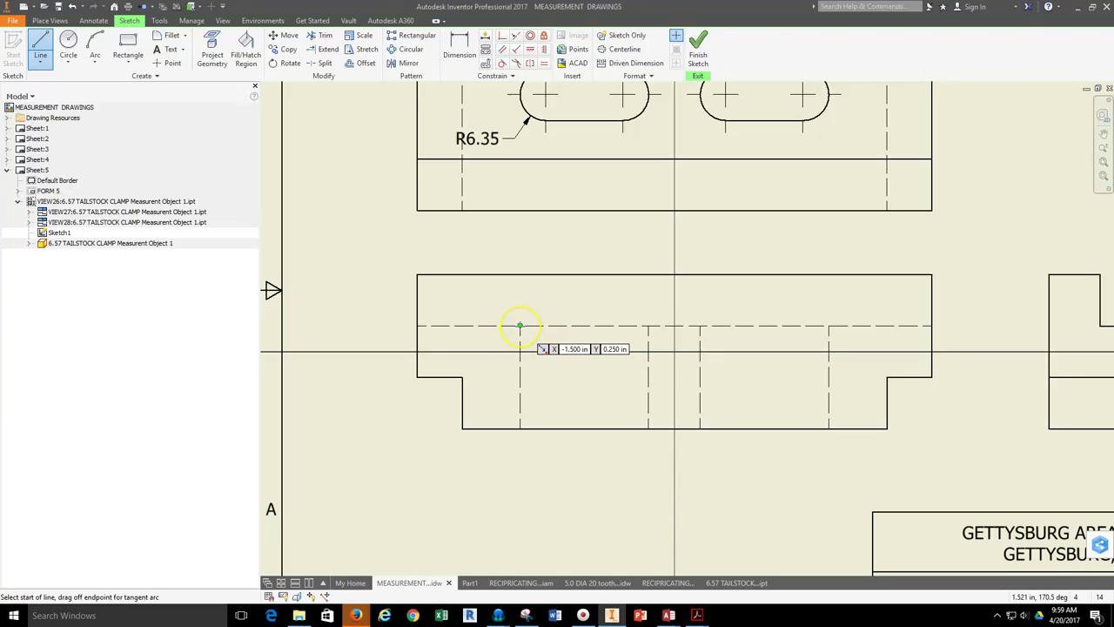
{"action": "left_click", "coordinate": [519, 326]}
{"action": "left_click", "coordinate": [520, 428]}
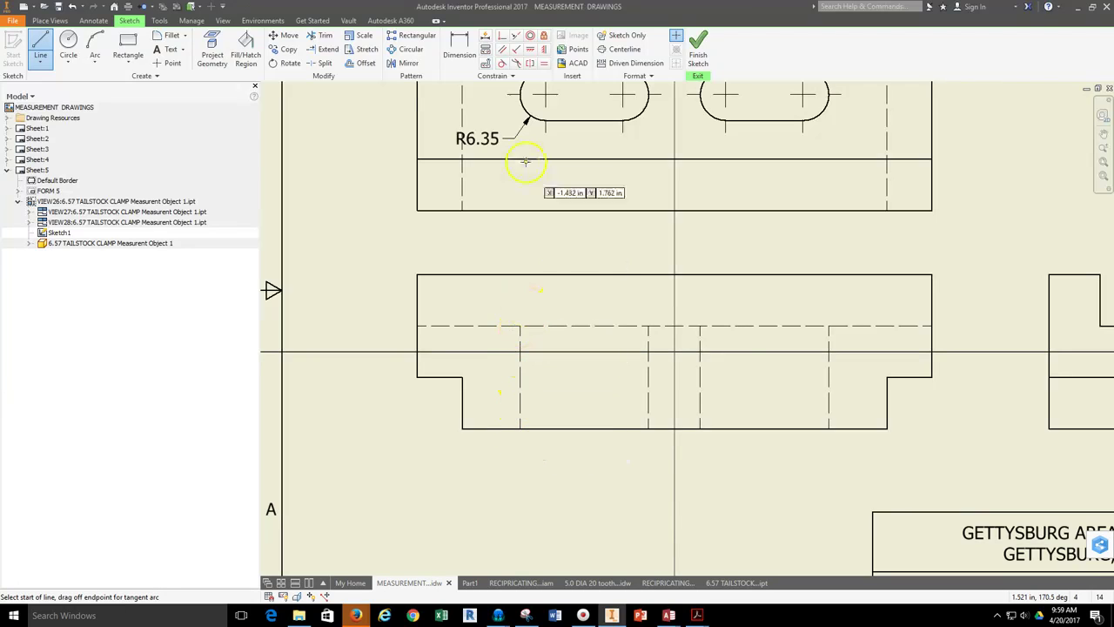
{"action": "key", "text": "Escape"}
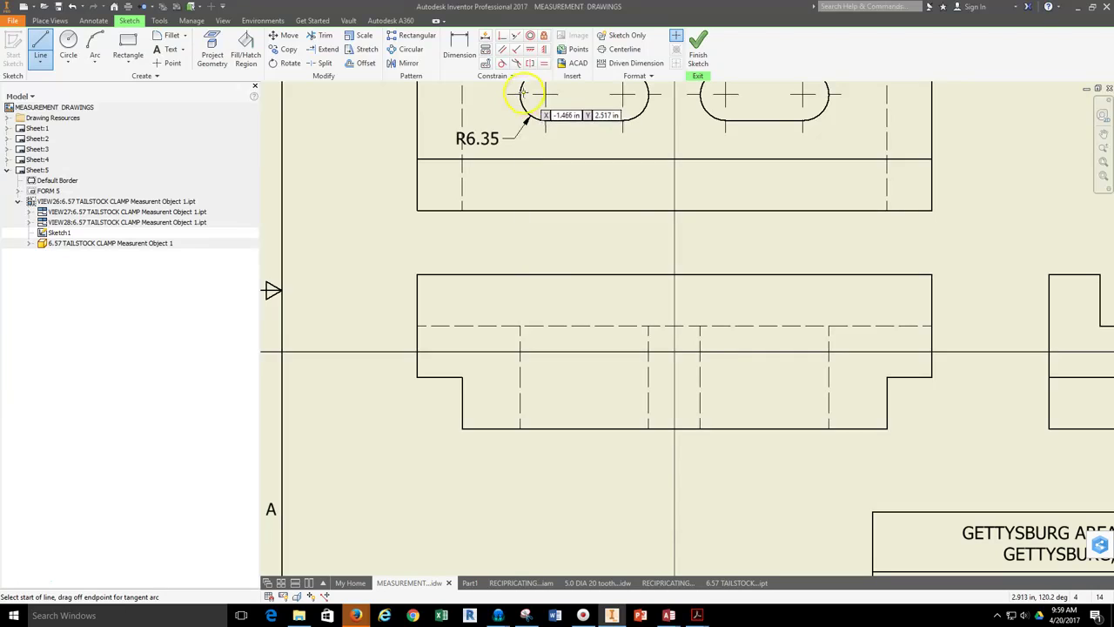
{"action": "left_click", "coordinate": [520, 324]}
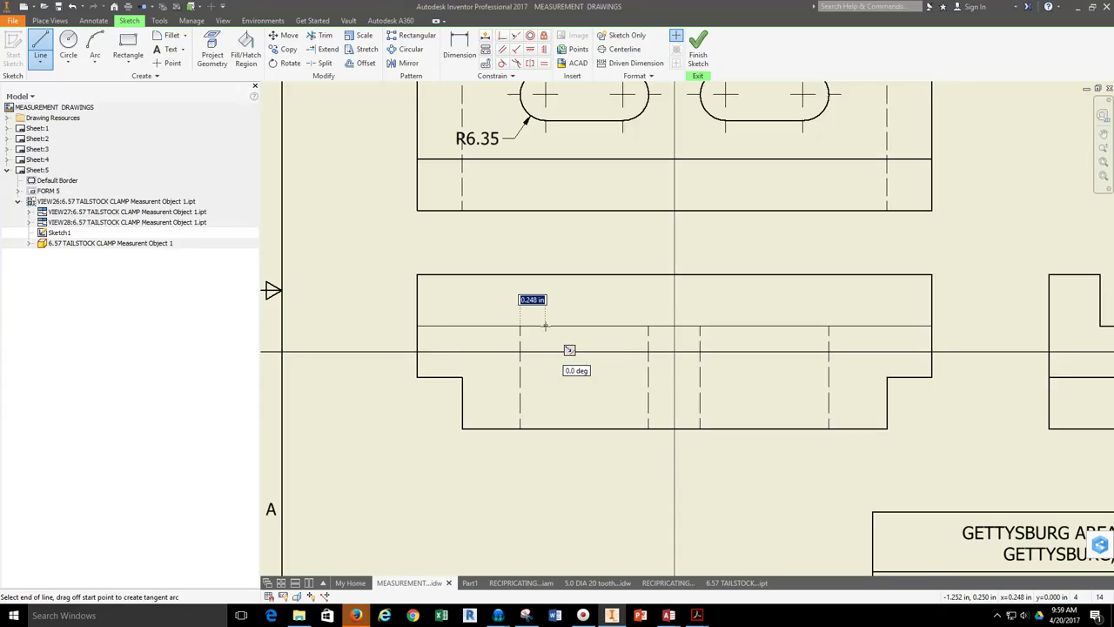
{"action": "type", "text": ".25"}
{"action": "key", "text": "Return"}
{"action": "left_click", "coordinate": [582, 288]}
{"action": "right_click", "coordinate": [610, 298]}
{"action": "left_click", "coordinate": [614, 290]}
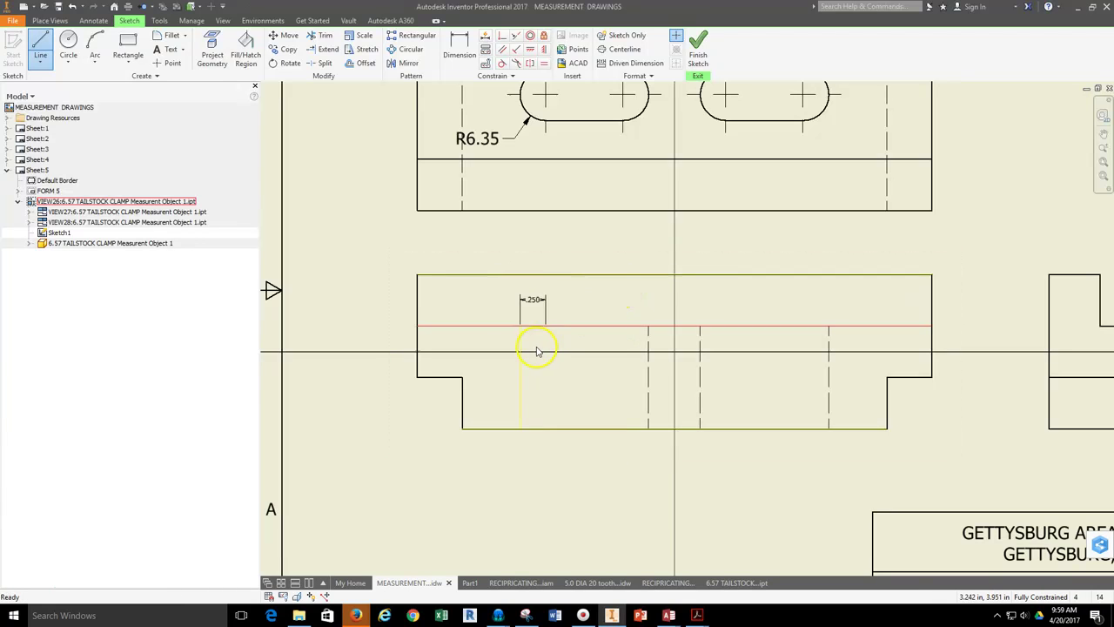
{"action": "left_click_drag", "start_coordinate": [532, 303], "coordinate": [542, 301]}
{"action": "scroll", "coordinate": [544, 301], "scroll_direction": "down", "scroll_amount": 3}
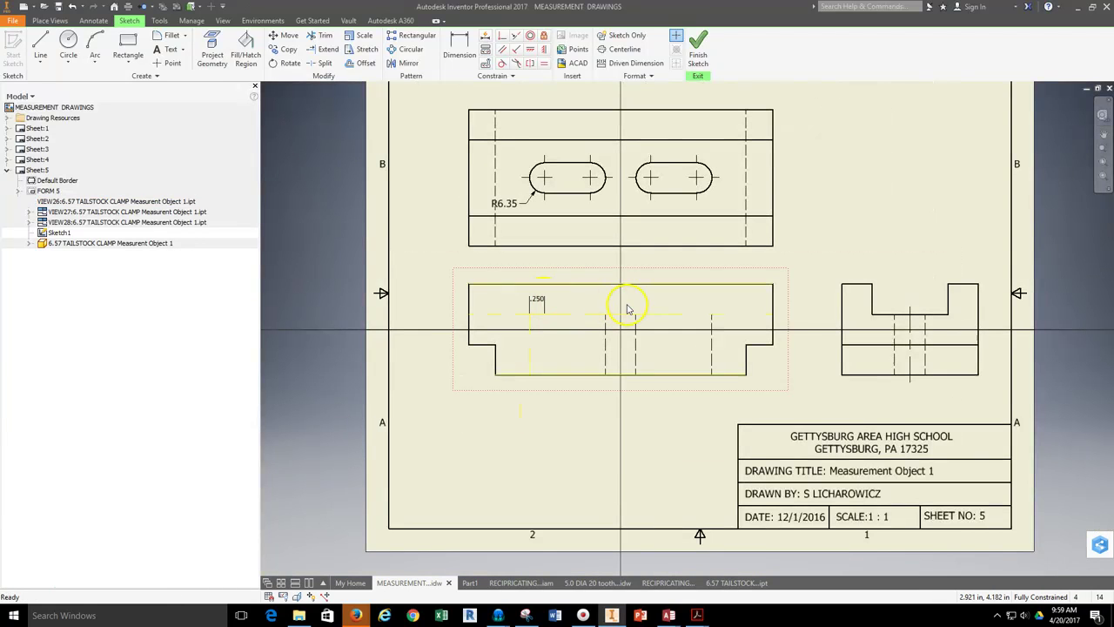
{"action": "scroll", "coordinate": [560, 334], "scroll_direction": "up", "scroll_amount": 3}
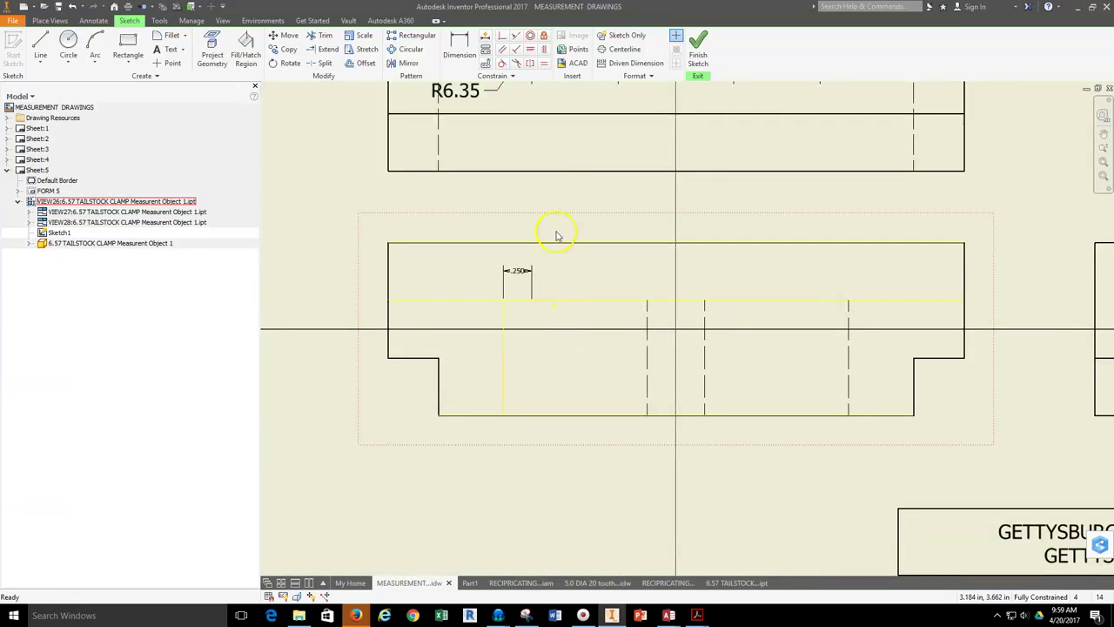
{"action": "scroll", "coordinate": [561, 276], "scroll_direction": "down", "scroll_amount": 2}
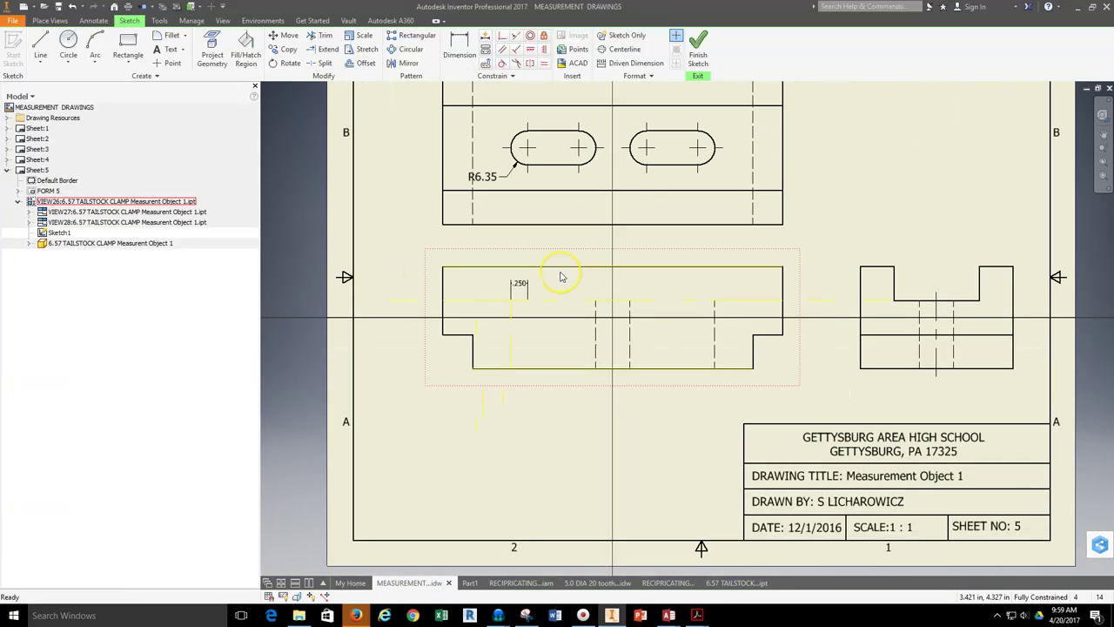
{"action": "scroll", "coordinate": [529, 294], "scroll_direction": "up", "scroll_amount": 3}
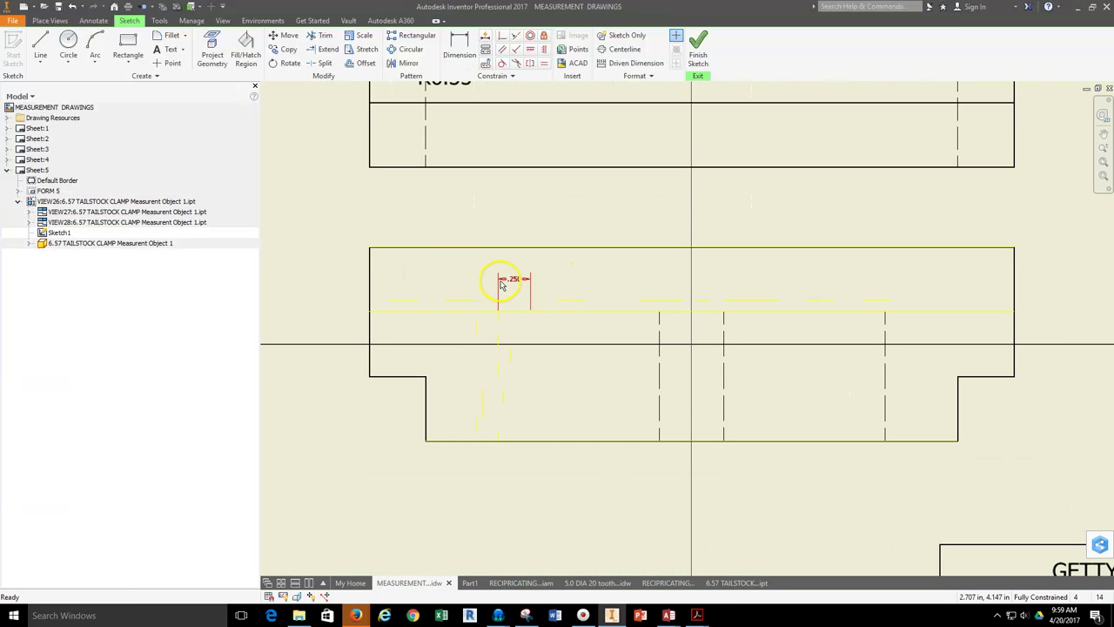
{"action": "scroll", "coordinate": [516, 284], "scroll_direction": "down", "scroll_amount": 2}
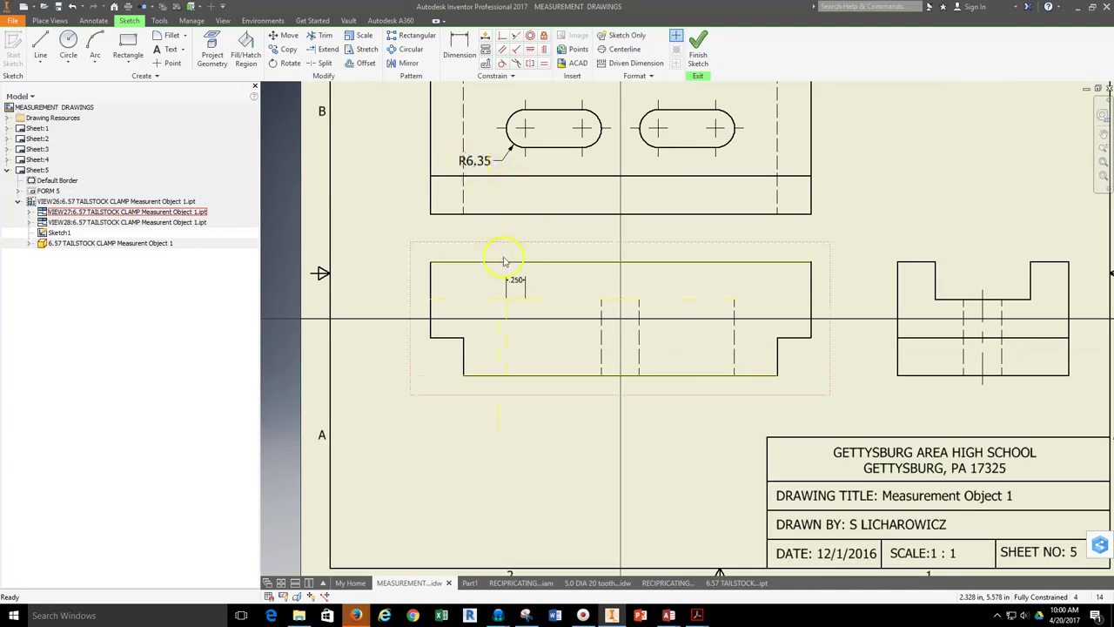
- Sketch a 0.25 in line along the front view's bottom edge, running right from the foot of the left slot's left hidden line
{"action": "left_click", "coordinate": [40, 42]}
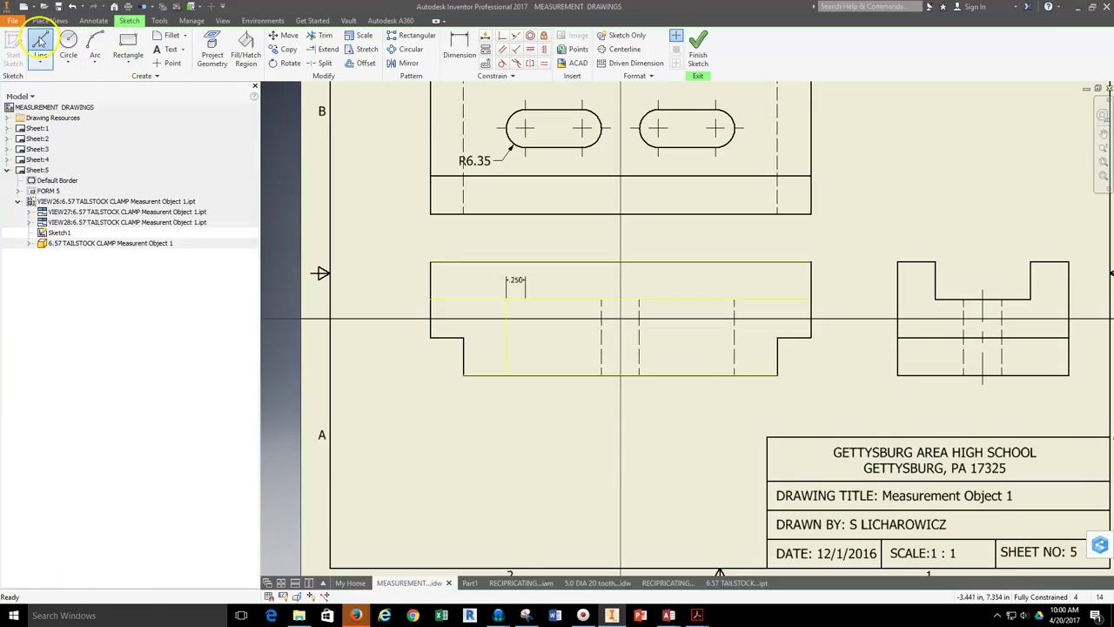
{"action": "left_click", "coordinate": [506, 375]}
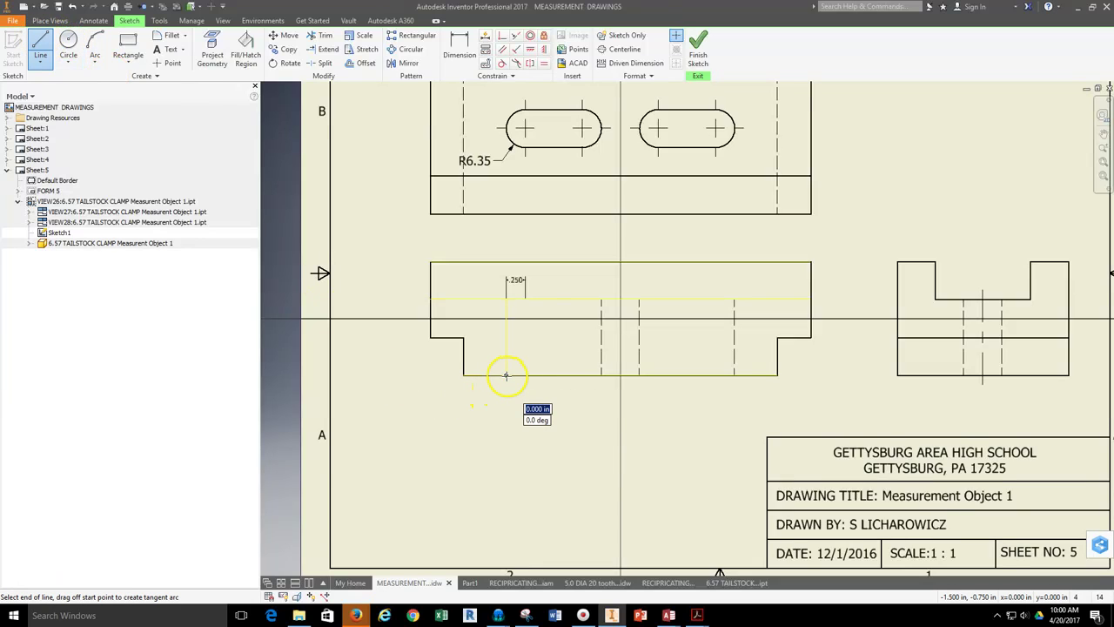
{"action": "type", "text": ".25"}
{"action": "key", "text": "Return"}
{"action": "scroll", "coordinate": [523, 375], "scroll_direction": "up", "scroll_amount": 3}
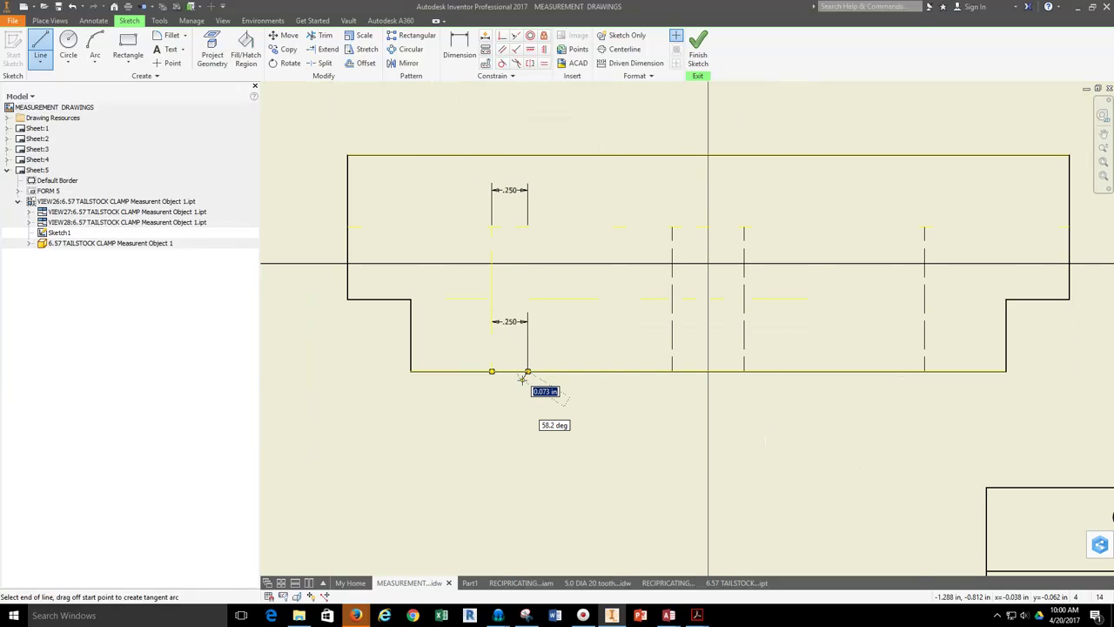
{"action": "right_click", "coordinate": [528, 402]}
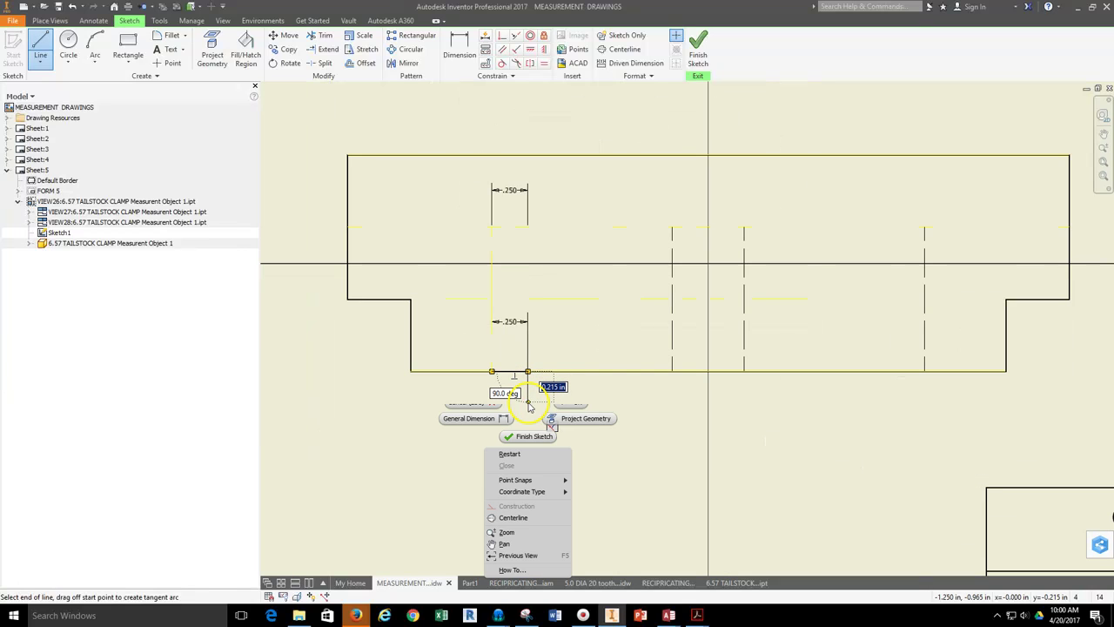
{"action": "left_click", "coordinate": [564, 402]}
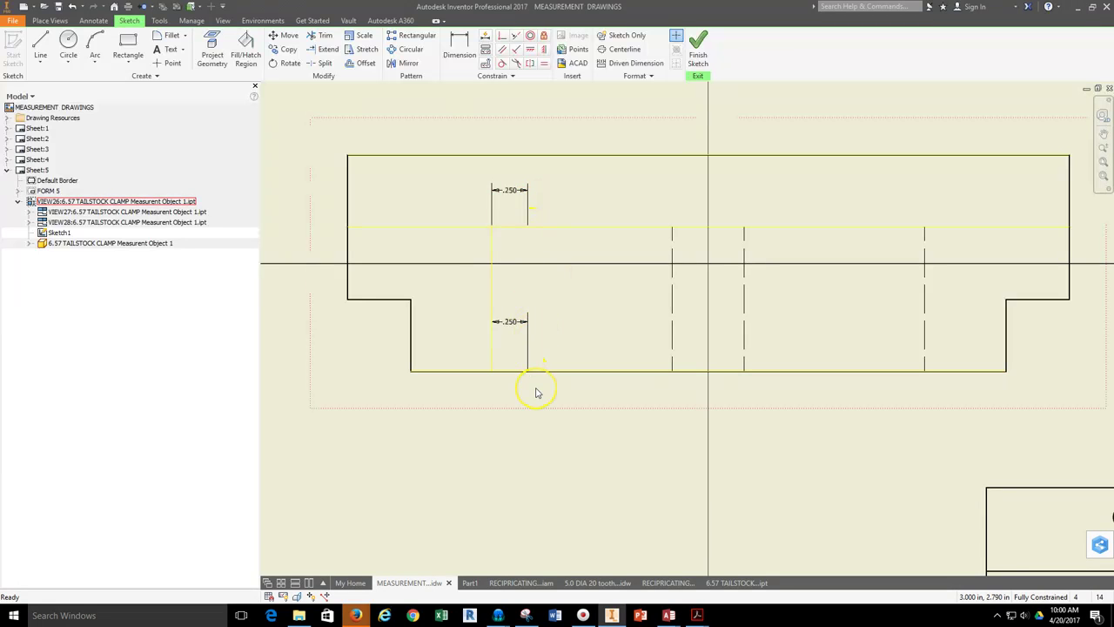
- Sketch a 0.25 in line leftward from the top of the left slot's right hidden line, along the horizontal hidden line
{"action": "left_click", "coordinate": [41, 42]}
{"action": "left_click", "coordinate": [671, 227]}
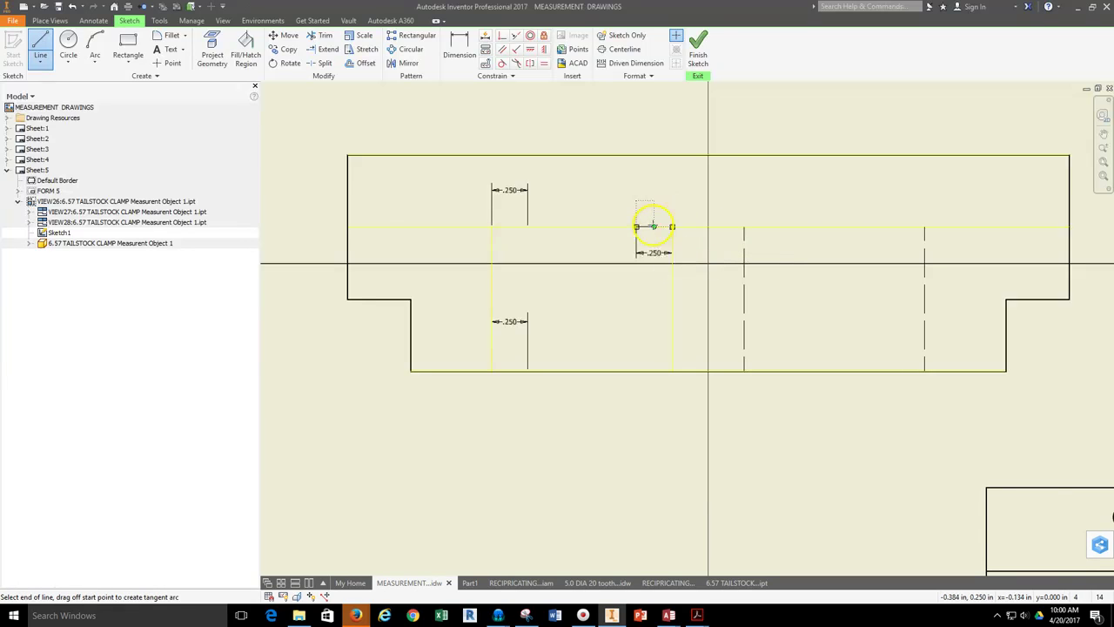
{"action": "right_click", "coordinate": [622, 265]}
{"action": "left_click", "coordinate": [661, 264]}
- Sketch a 0.25 in line leftward along the bottom edge from the foot of the left slot's right hidden line, and finish the sketch
{"action": "right_click", "coordinate": [620, 287]}
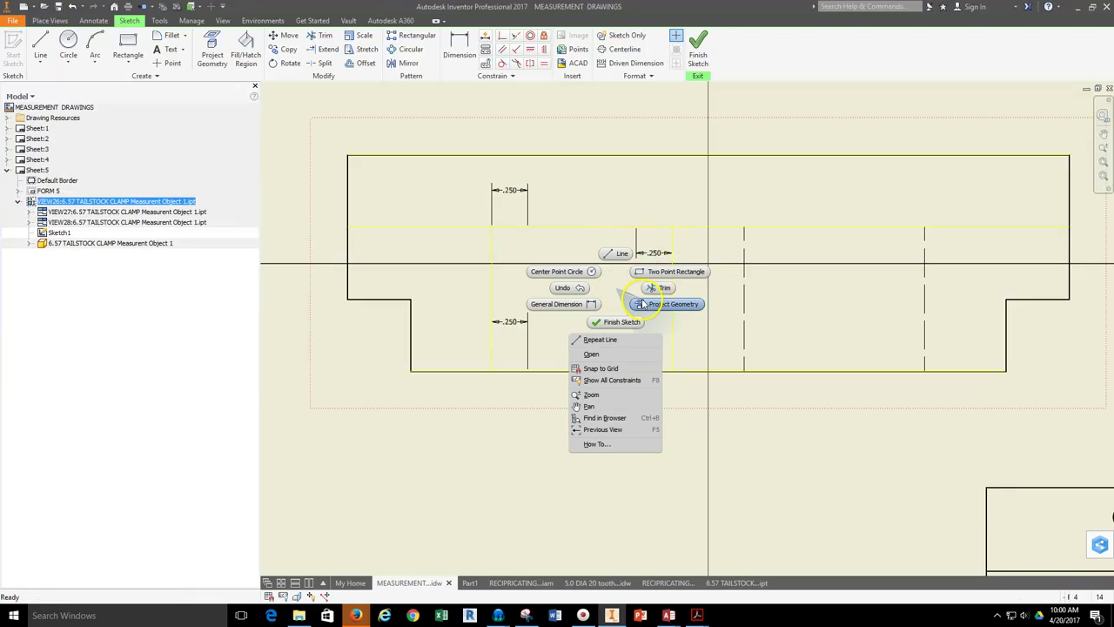
{"action": "left_click", "coordinate": [620, 252]}
{"action": "left_click", "coordinate": [672, 371]}
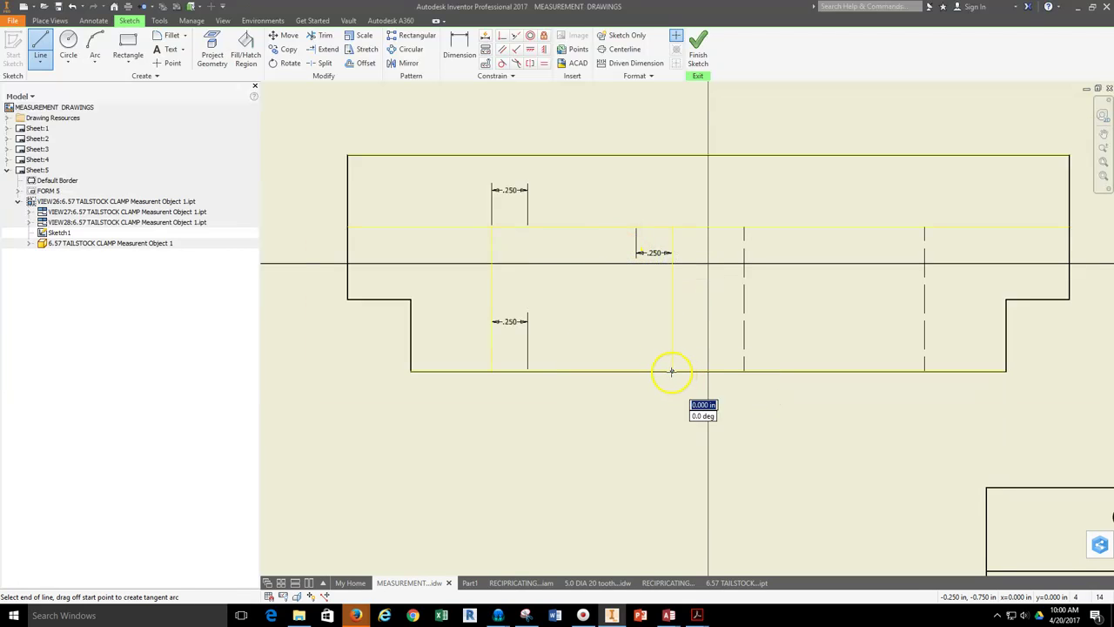
{"action": "left_click", "coordinate": [636, 371]}
{"action": "right_click", "coordinate": [599, 327]}
{"action": "left_click", "coordinate": [638, 327]}
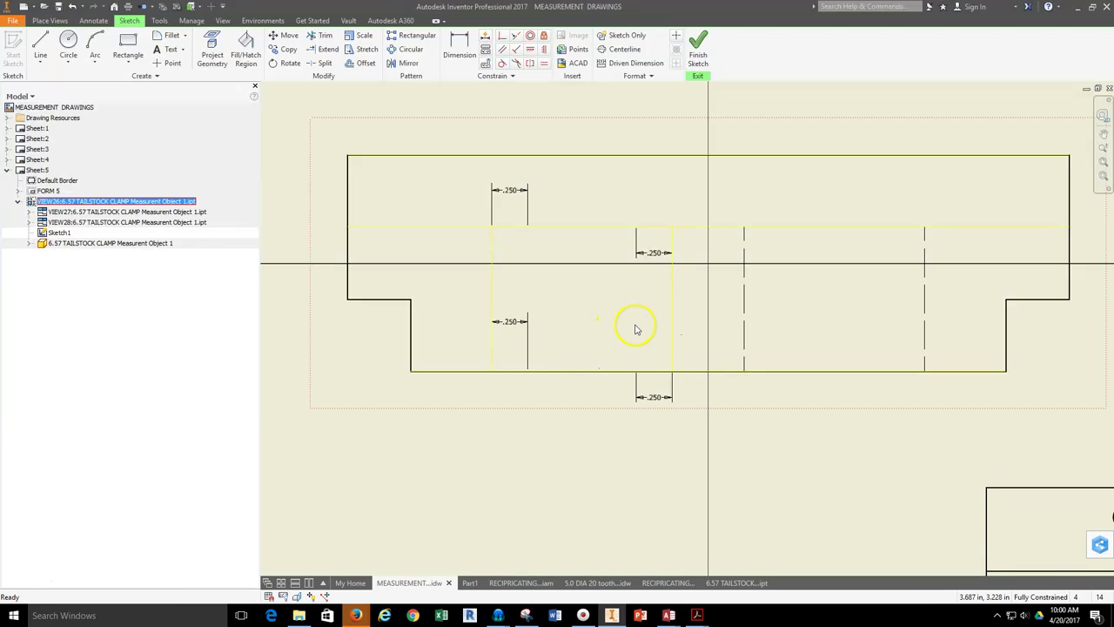
{"action": "scroll", "coordinate": [609, 275], "scroll_direction": "down", "scroll_amount": 3}
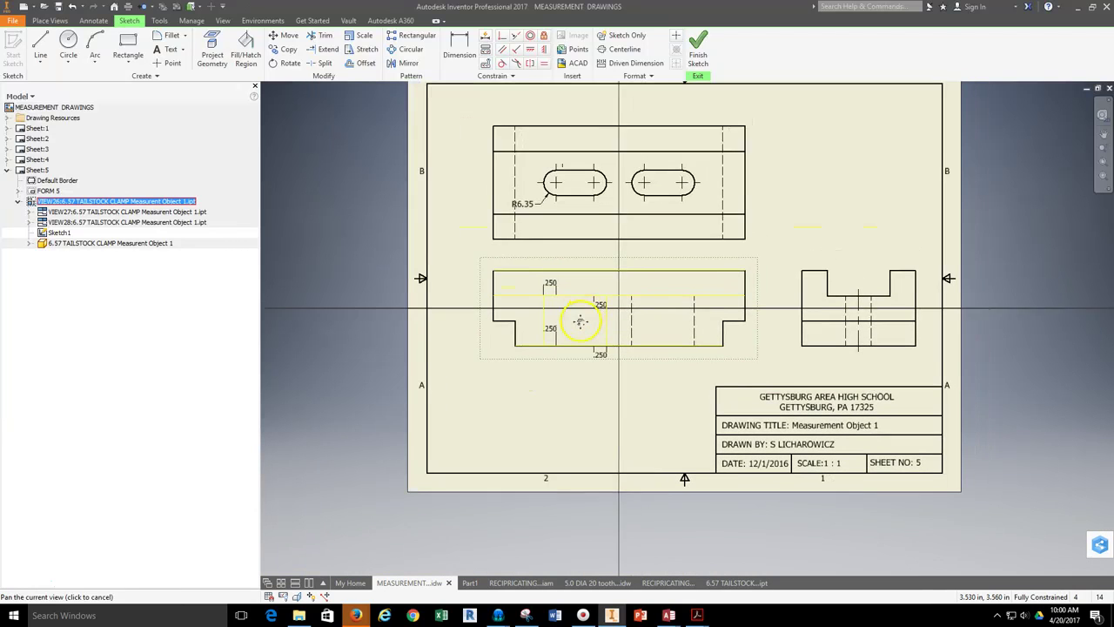
{"action": "scroll", "coordinate": [567, 322], "scroll_direction": "up", "scroll_amount": 2}
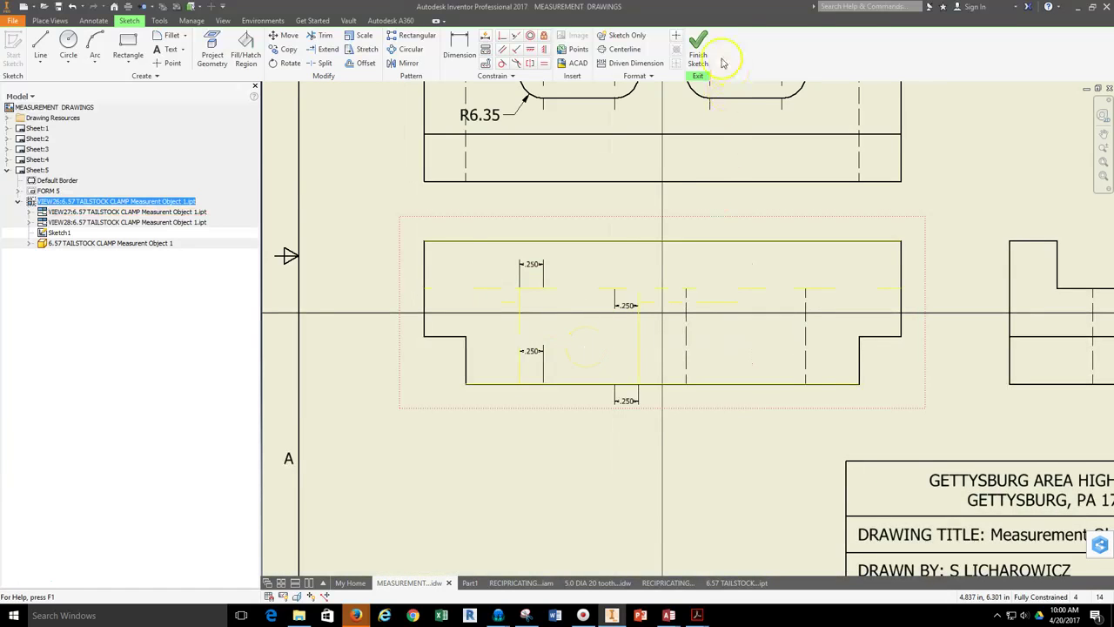
{"action": "left_click", "coordinate": [696, 49]}
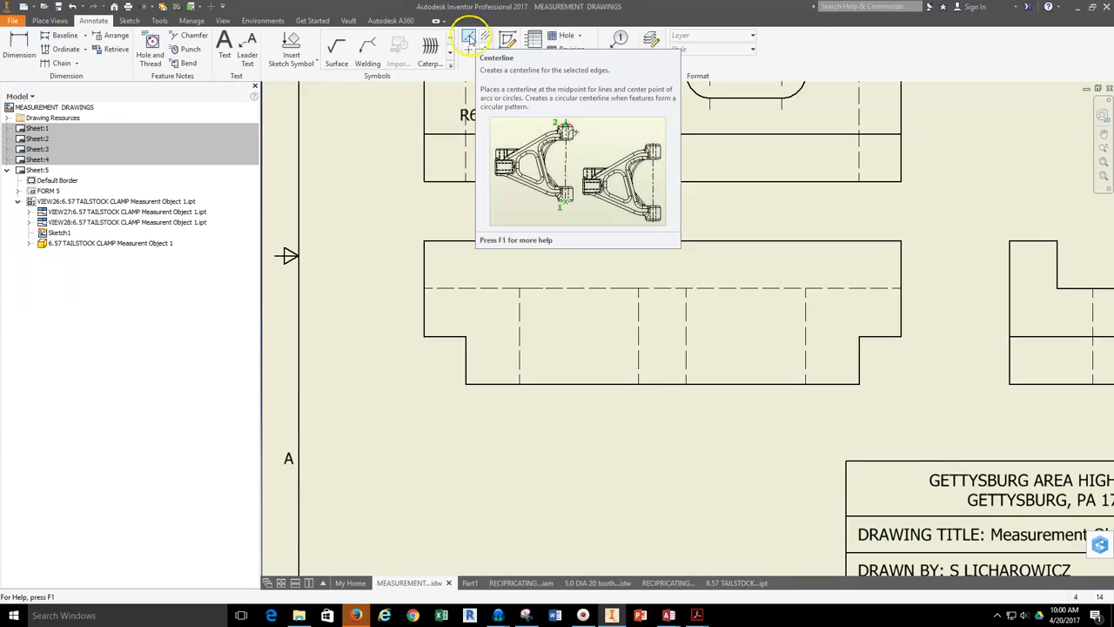
- Add a vertical centerline in the front view through the inner ends of the left slot's two left-hand sketch lines
{"action": "left_click", "coordinate": [469, 39]}
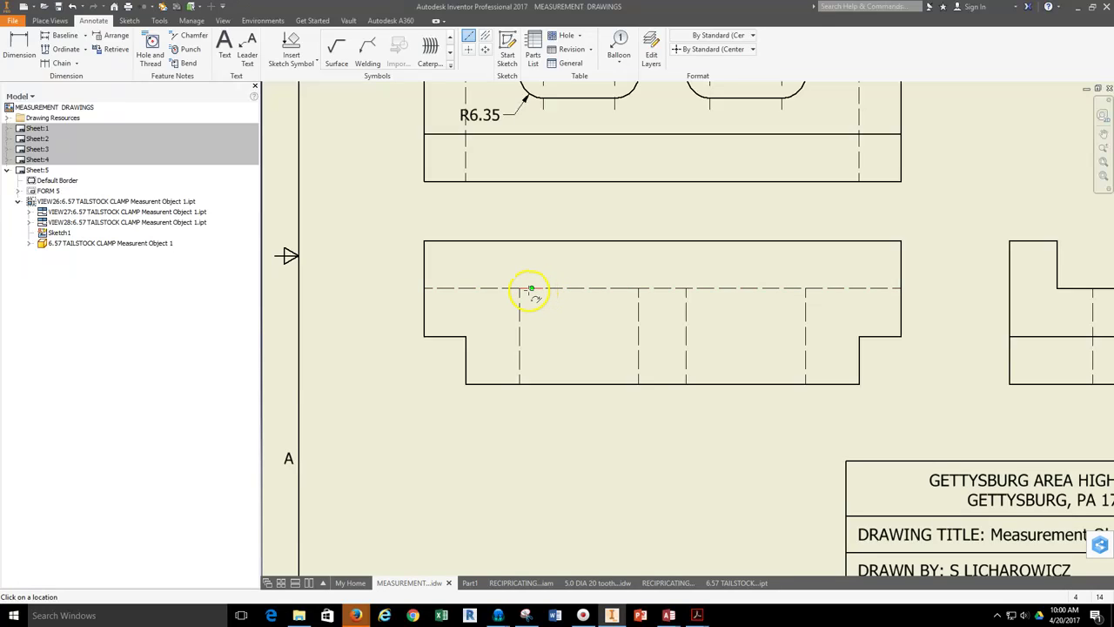
{"action": "scroll", "coordinate": [529, 290], "scroll_direction": "up", "scroll_amount": 3}
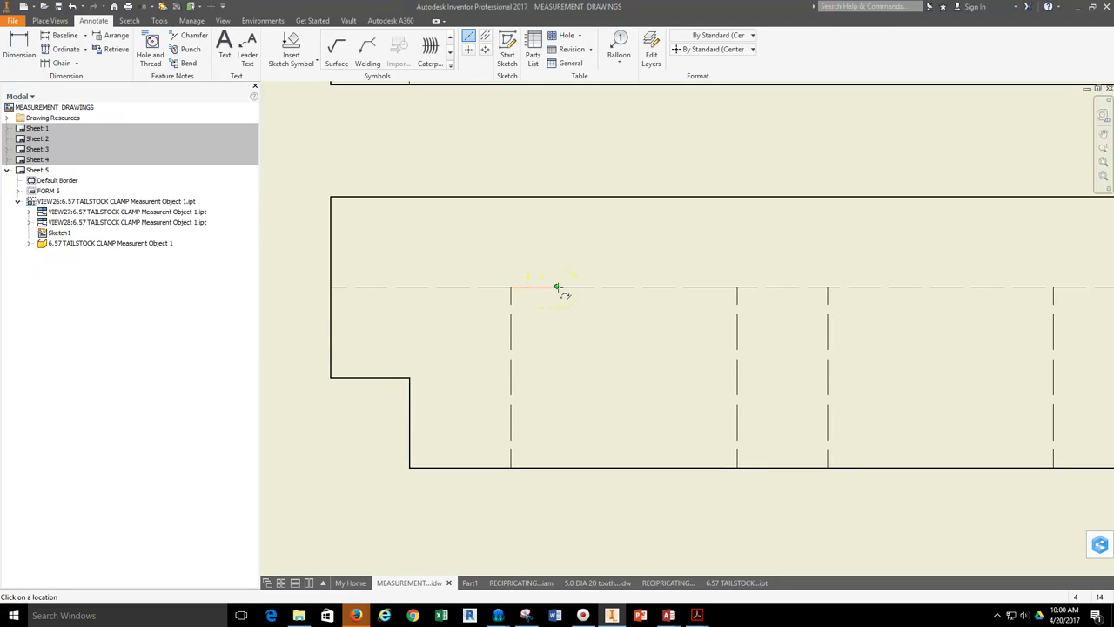
{"action": "left_click", "coordinate": [557, 286]}
{"action": "left_click", "coordinate": [556, 467]}
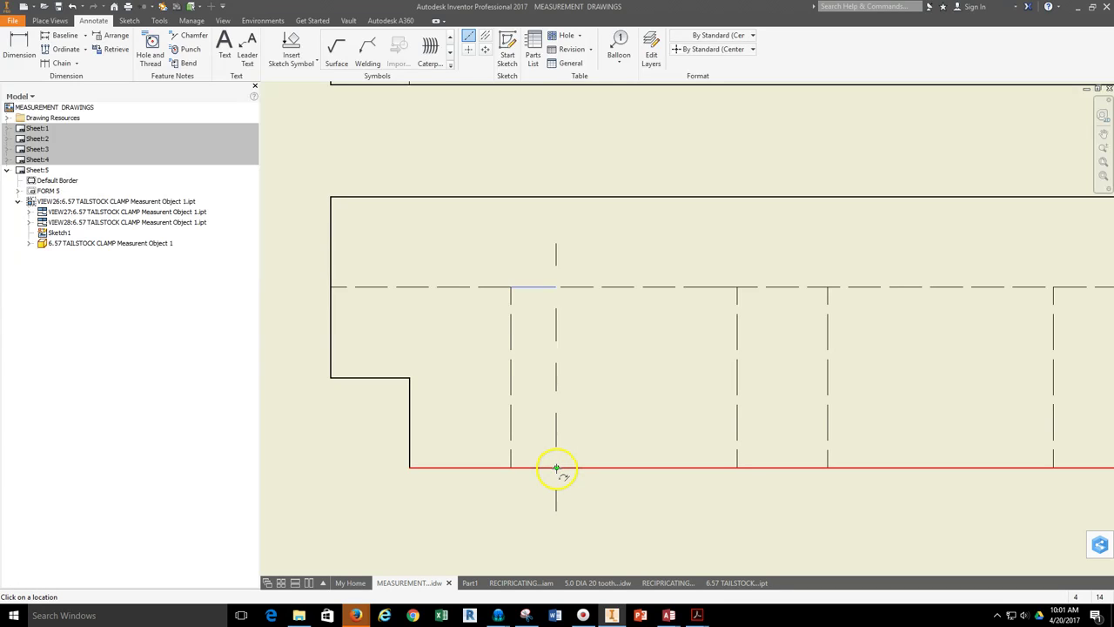
{"action": "right_click", "coordinate": [595, 404]}
{"action": "left_click", "coordinate": [642, 405]}
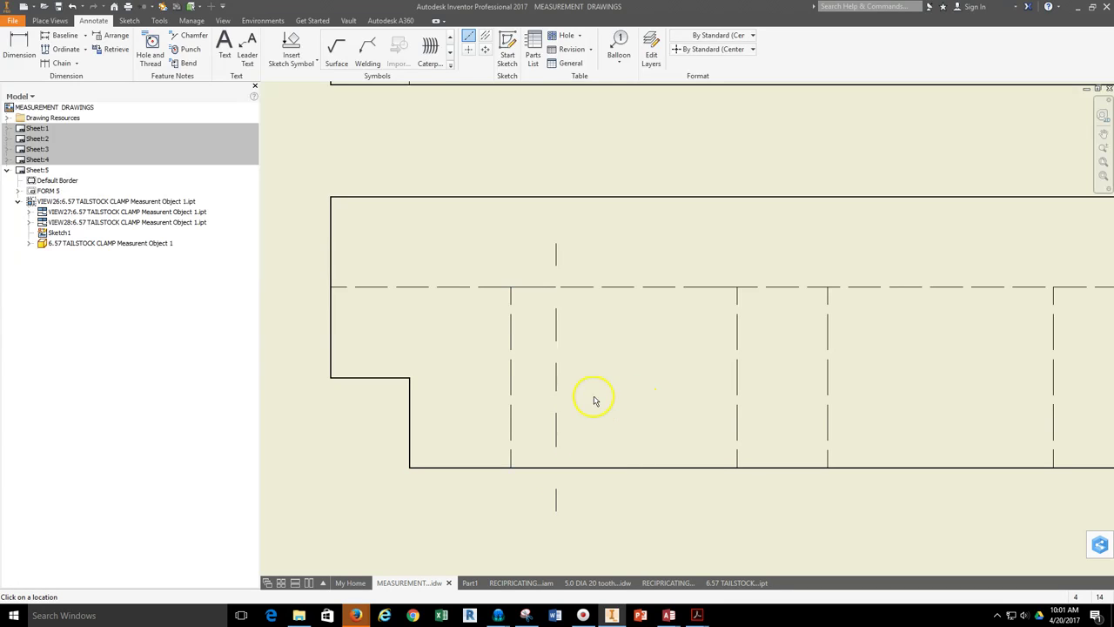
- Add a vertical centerline in the front view through the inner ends of the left slot's two right-hand sketch lines
{"action": "scroll", "coordinate": [553, 486], "scroll_direction": "down", "scroll_amount": 5}
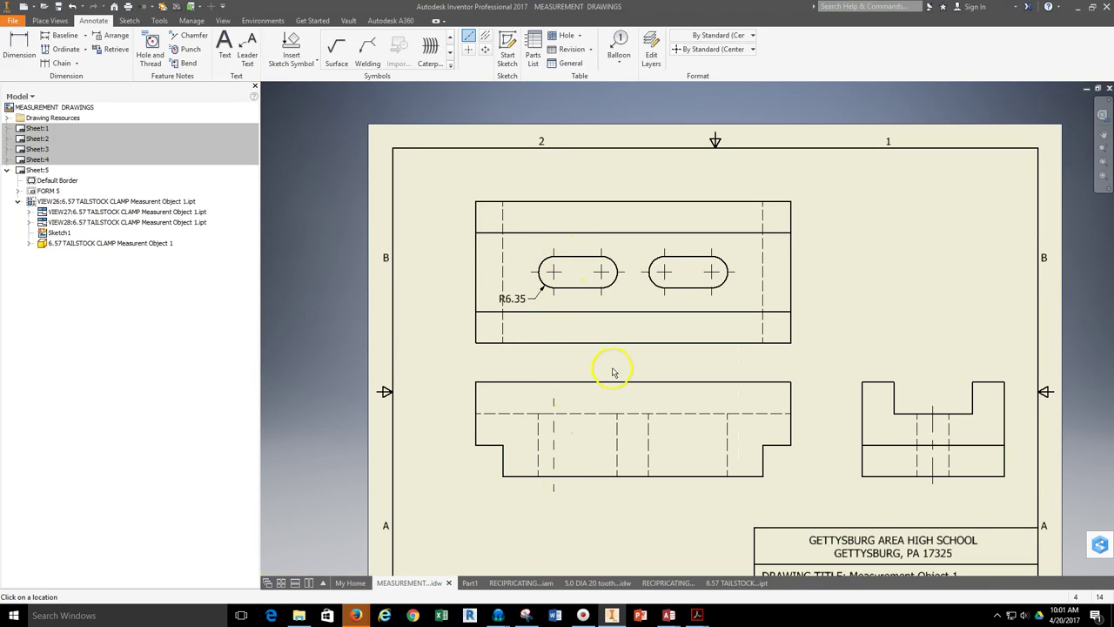
{"action": "scroll", "coordinate": [574, 322], "scroll_direction": "up", "scroll_amount": 3}
{"action": "left_click", "coordinate": [564, 326]}
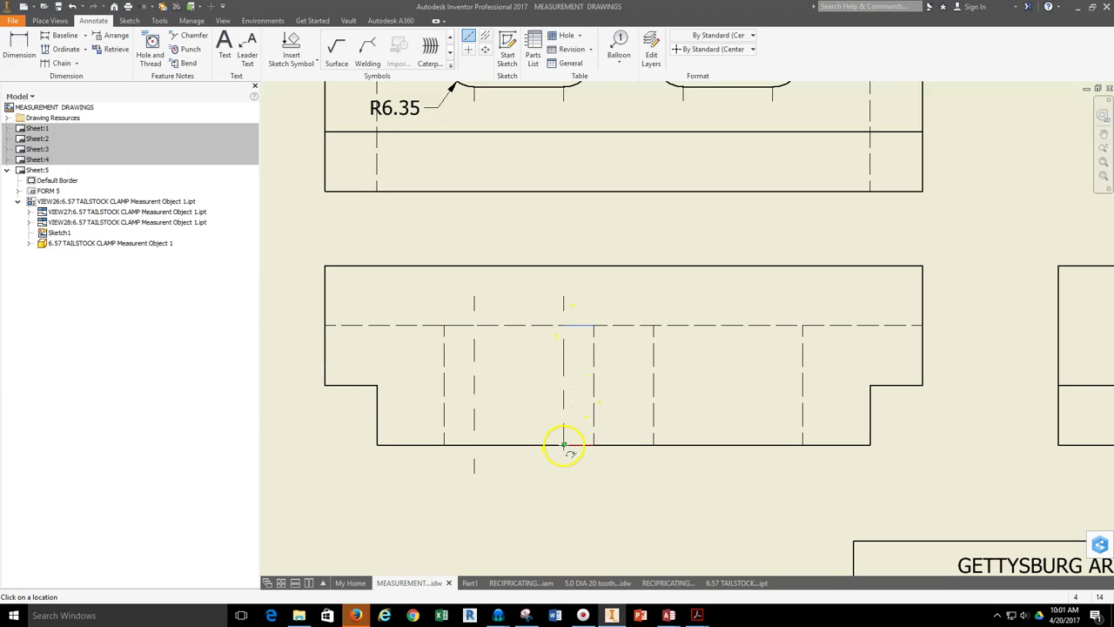
{"action": "right_click", "coordinate": [564, 445]}
{"action": "key", "text": "Escape"}
{"action": "scroll", "coordinate": [534, 373], "scroll_direction": "down", "scroll_amount": 2}
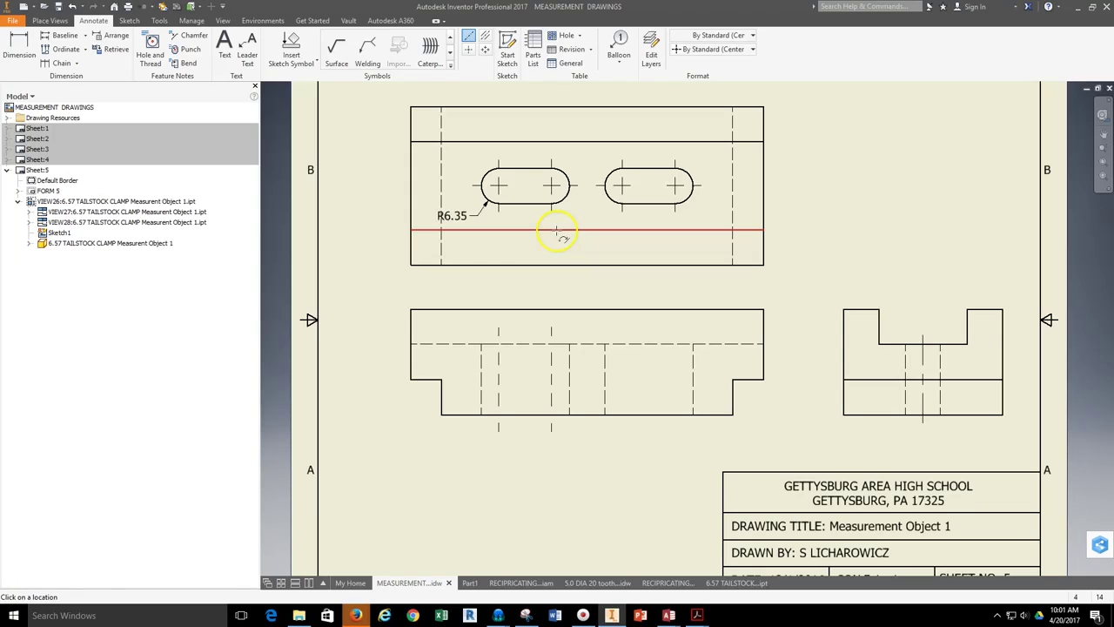
{"action": "middle_click_drag", "start_coordinate": [515, 270], "coordinate": [517, 294]}
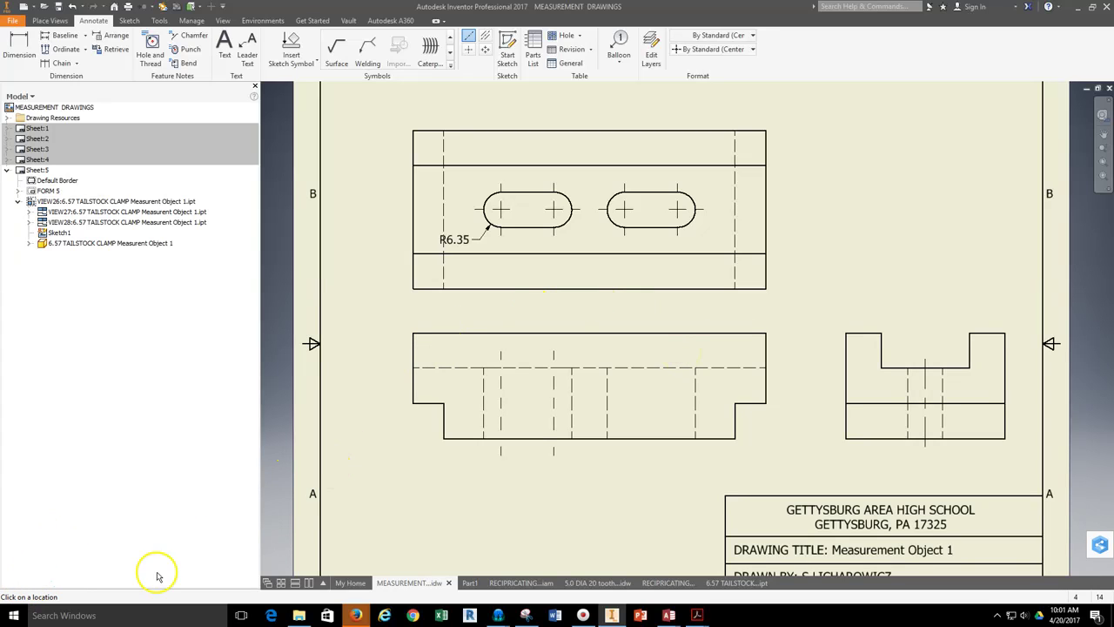
{"action": "middle_click_drag", "start_coordinate": [575, 298], "coordinate": [573, 331]}
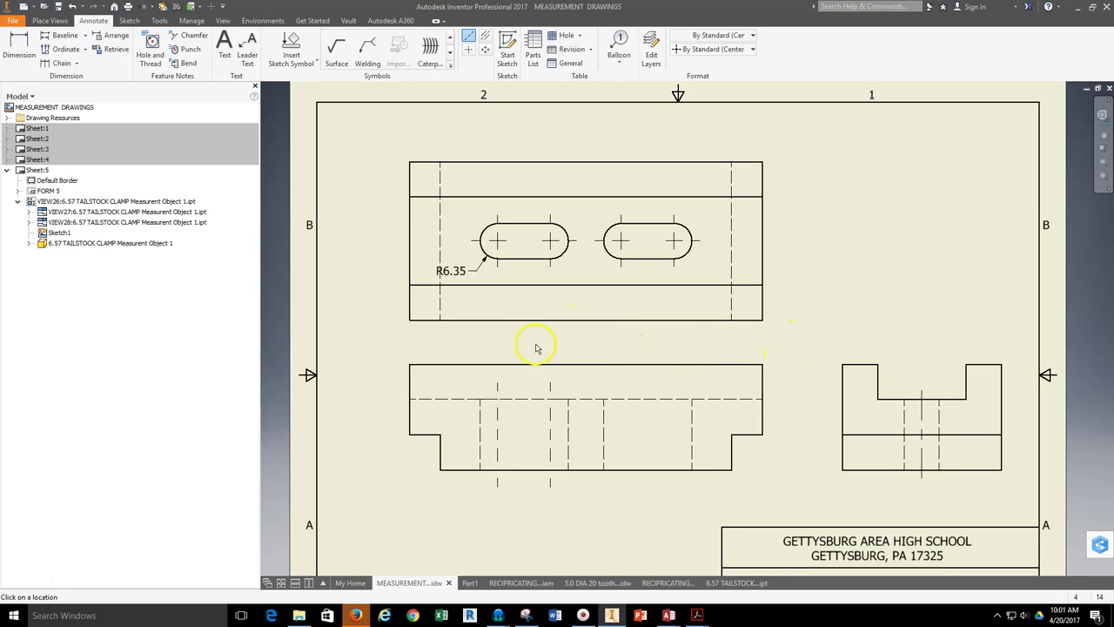
{"action": "left_click", "coordinate": [738, 51]}
{"action": "left_click", "coordinate": [826, 132]}
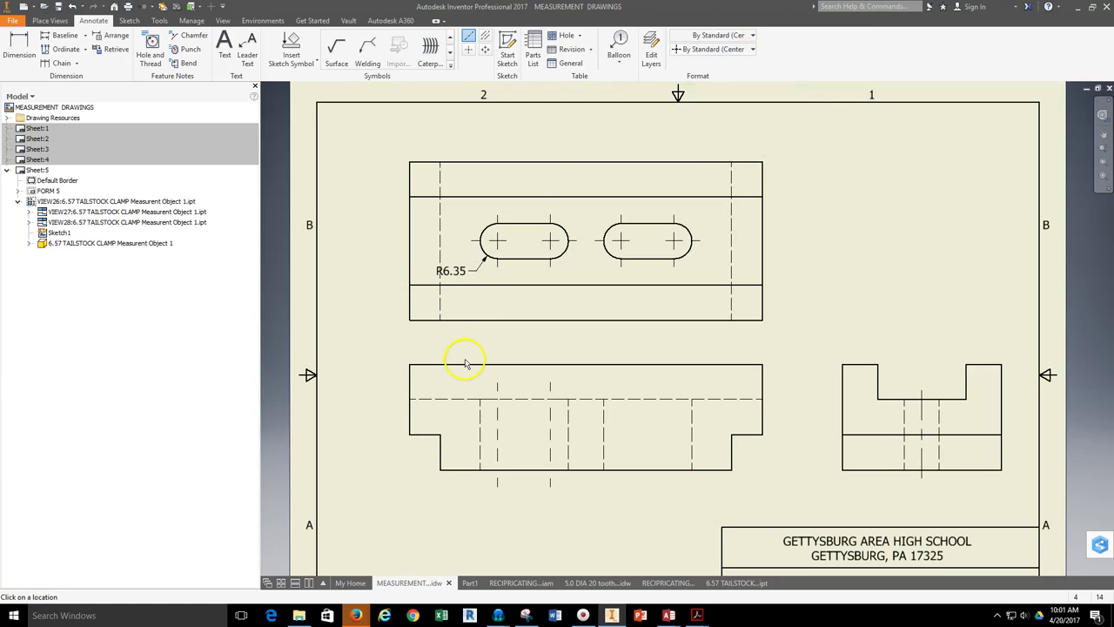